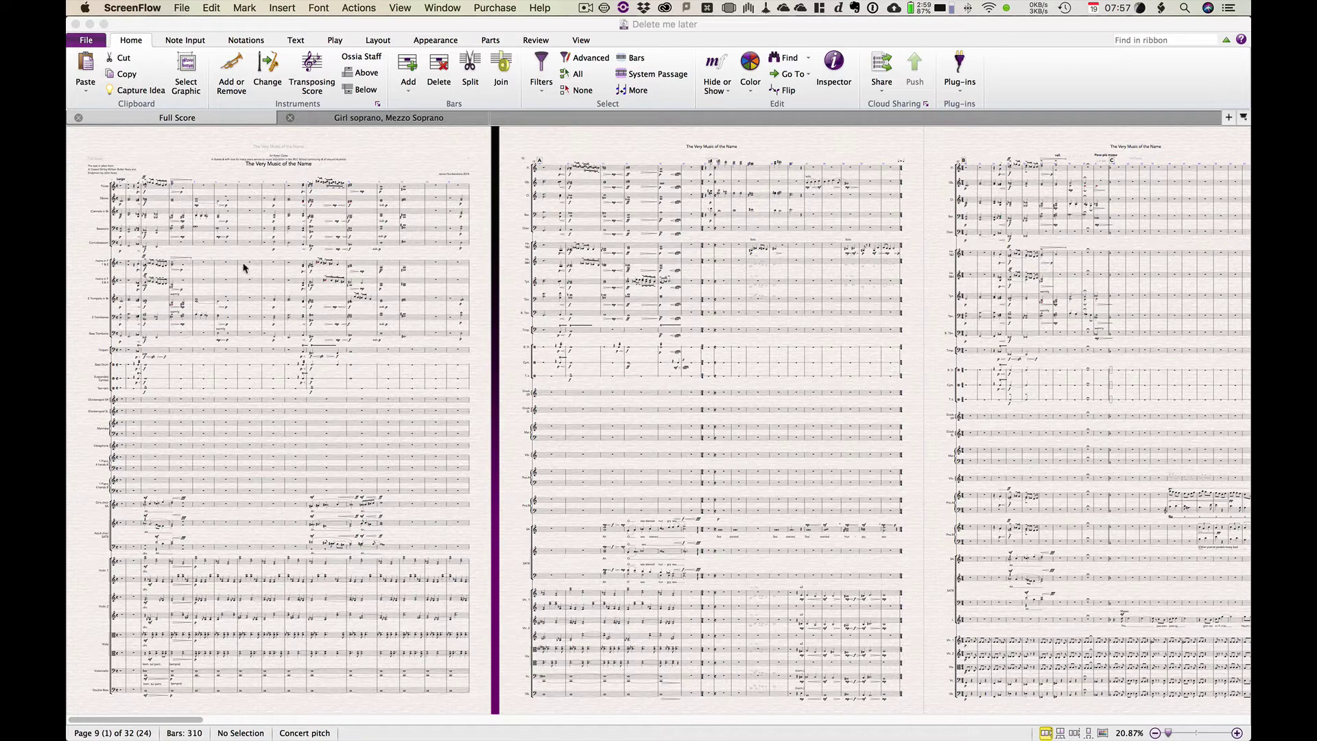
# Bring the score window forward and zoom the full score in to 75%.
pyautogui.click(256, 180)
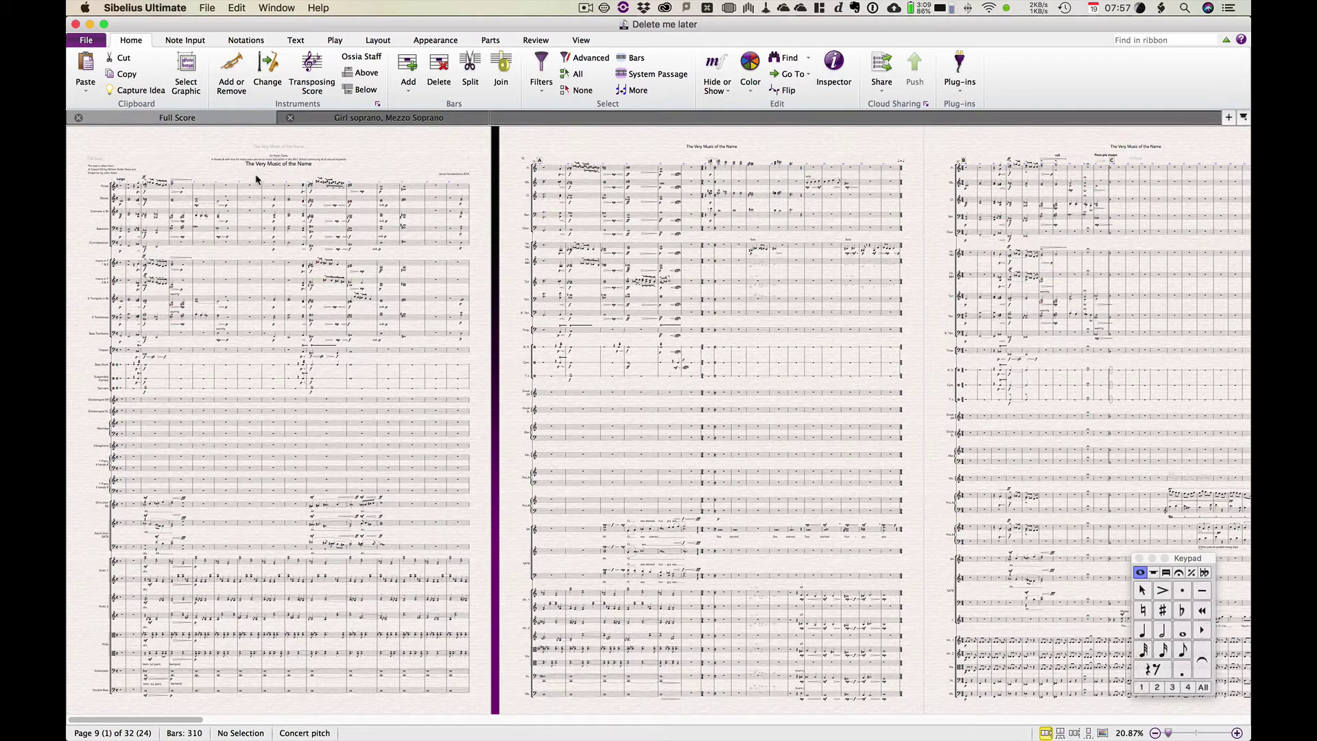
pyautogui.press('super+equal')
pyautogui.press('super+equal')
pyautogui.press('super+equal')
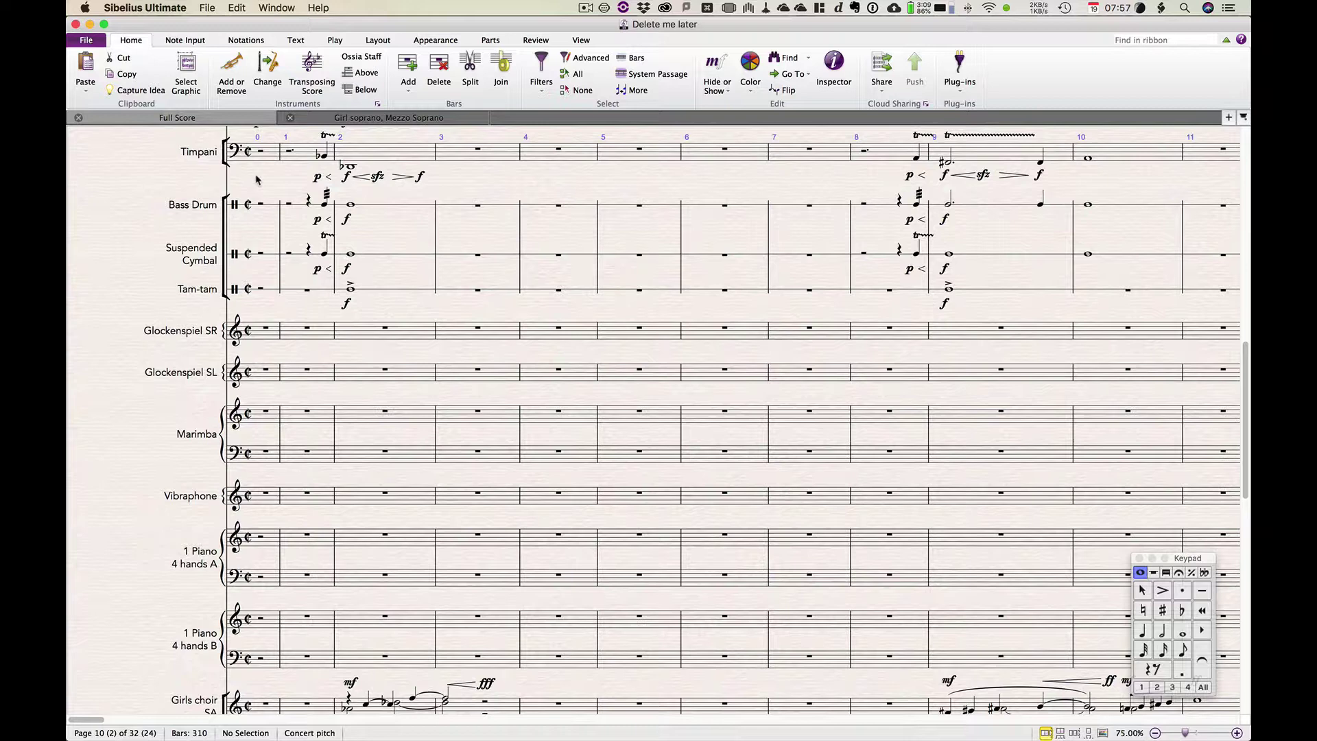
pyautogui.scroll(10, 256, 180)
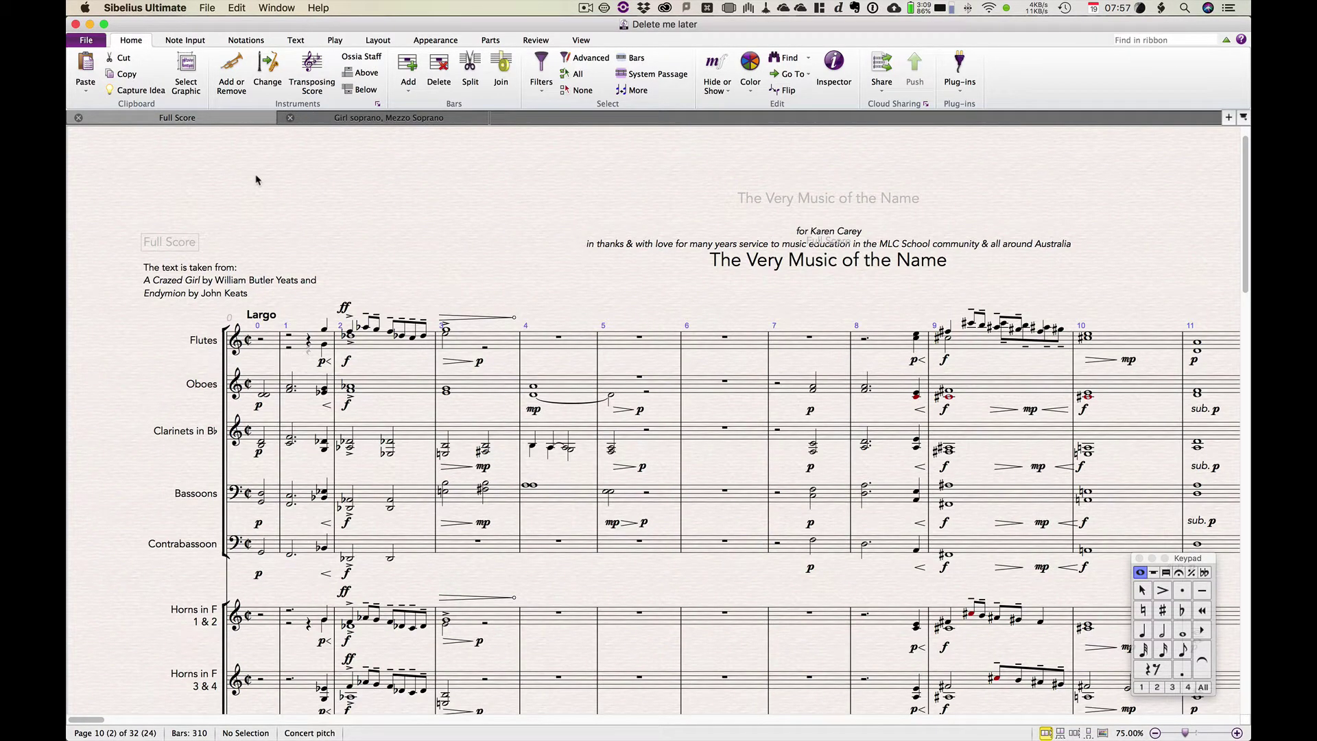
# Scroll down through every staff from flutes to double bass and back up.
pyautogui.scroll(-8, 256, 180)
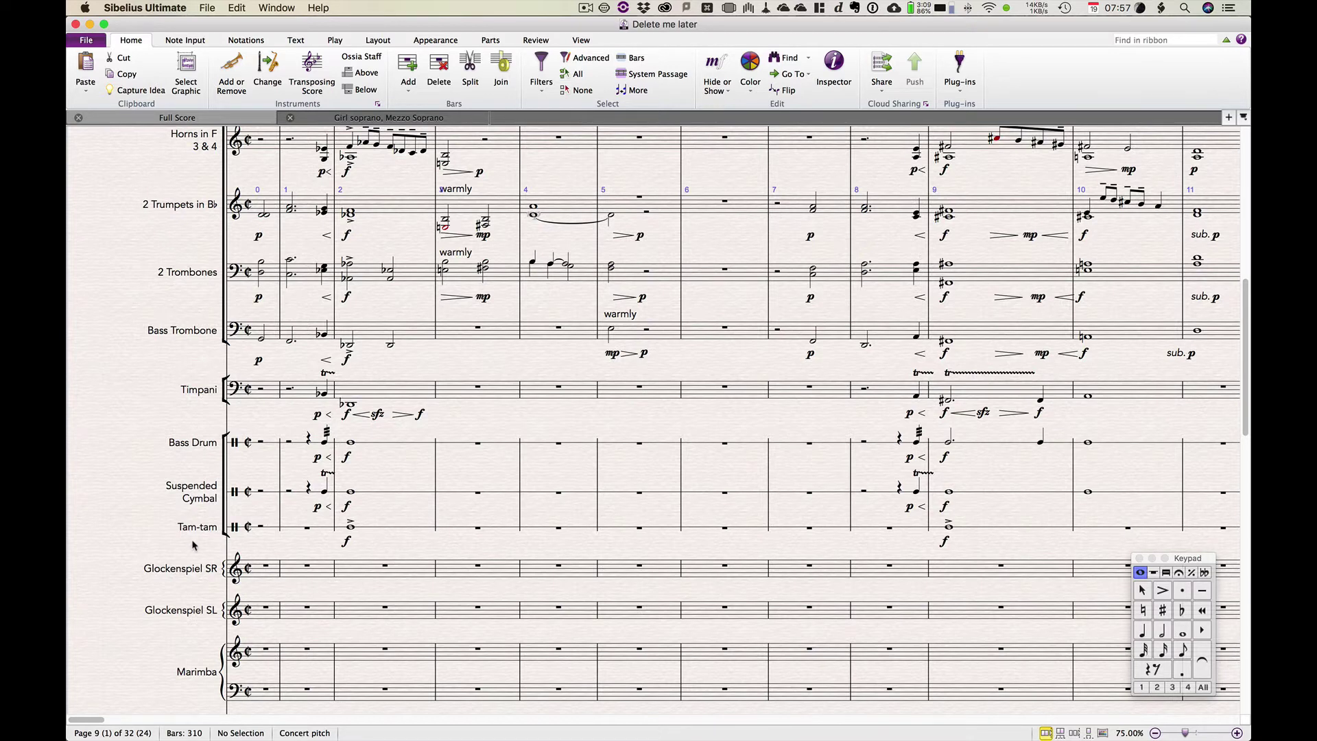
pyautogui.scroll(-5, 192, 545)
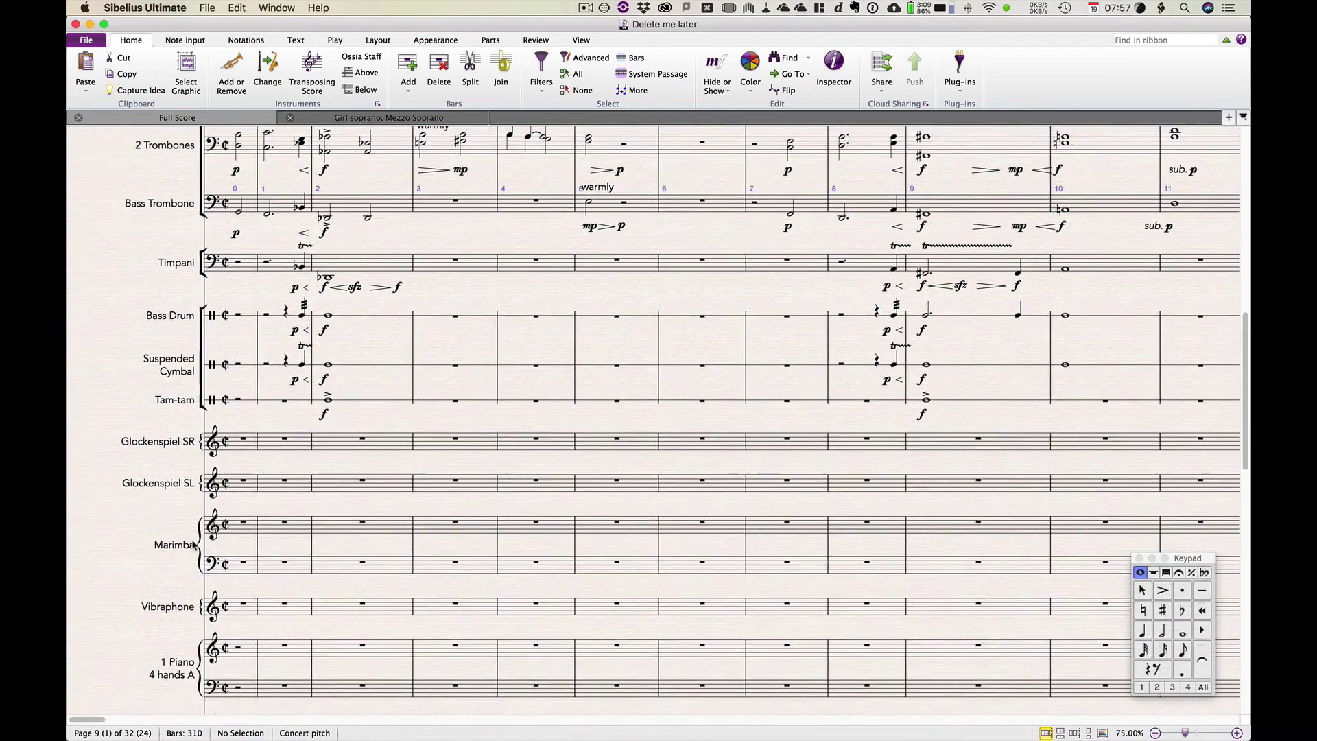
pyautogui.scroll(-5, 192, 545)
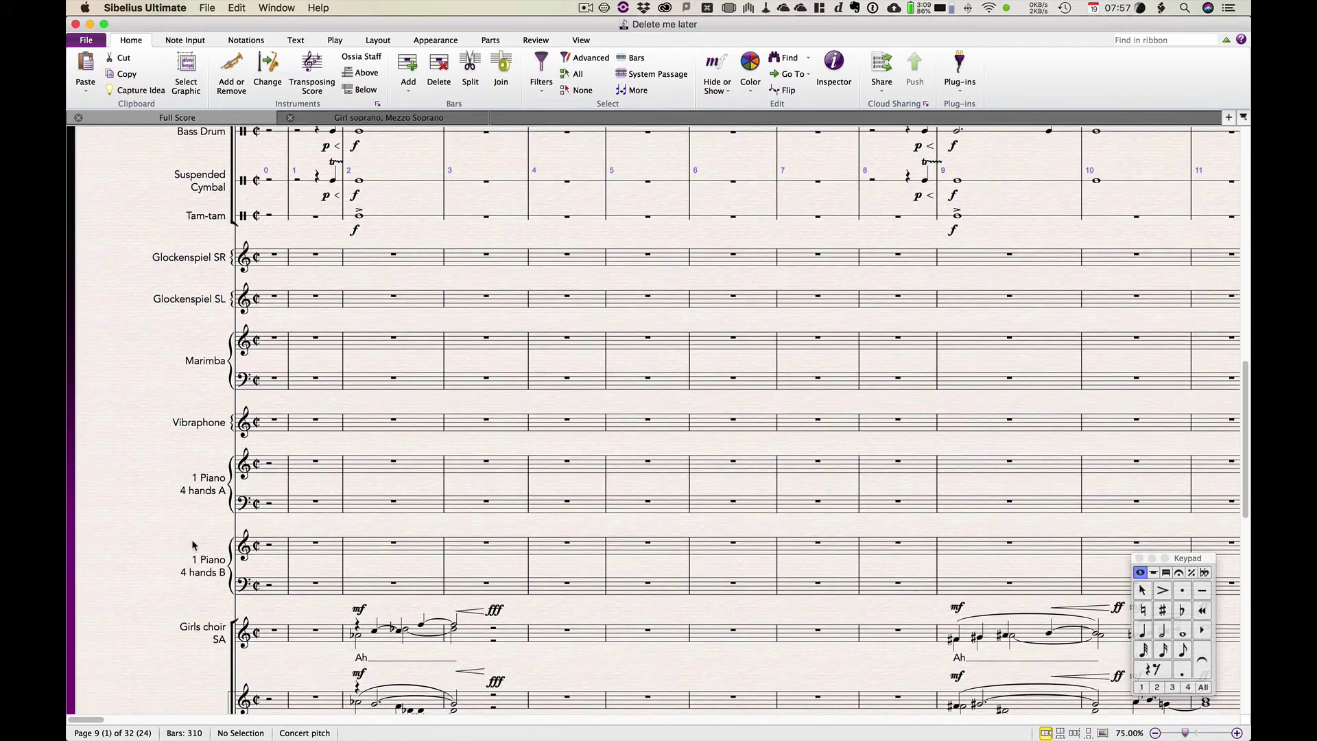
pyautogui.scroll(-5, 193, 546)
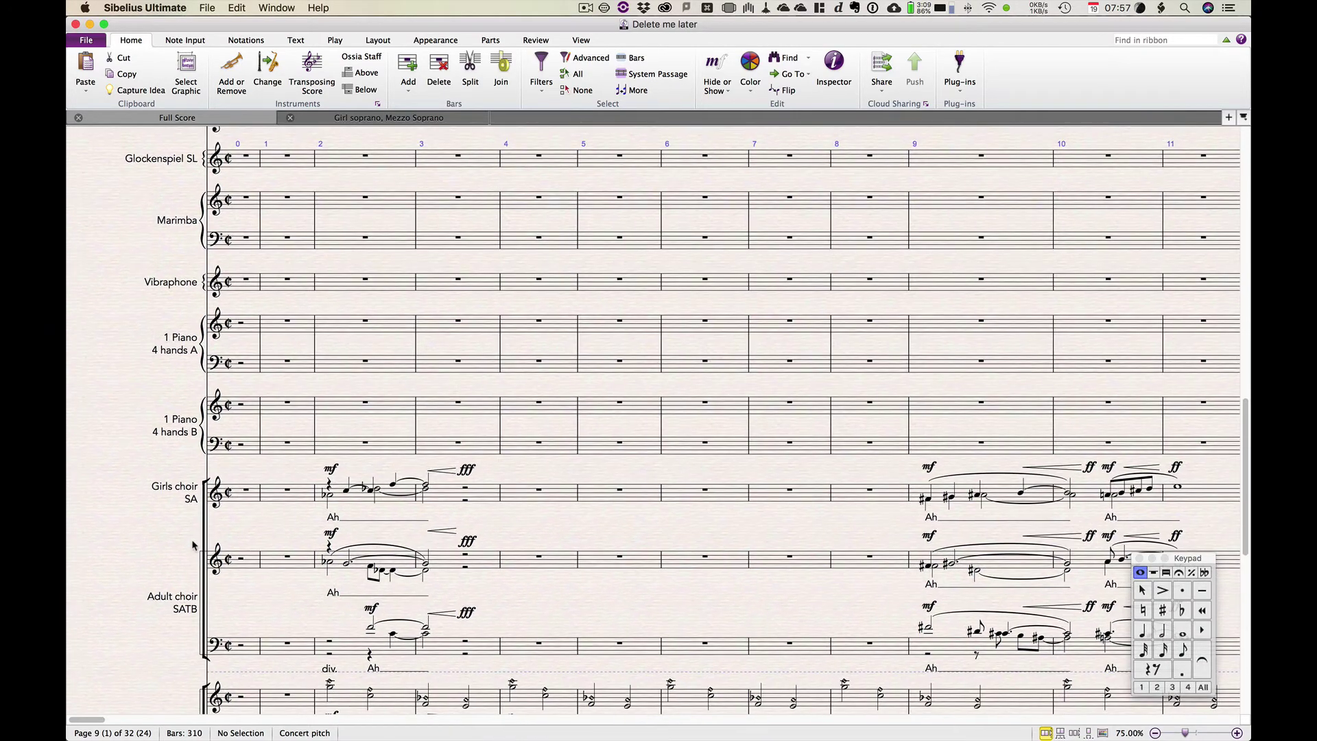
pyautogui.scroll(-5, 193, 545)
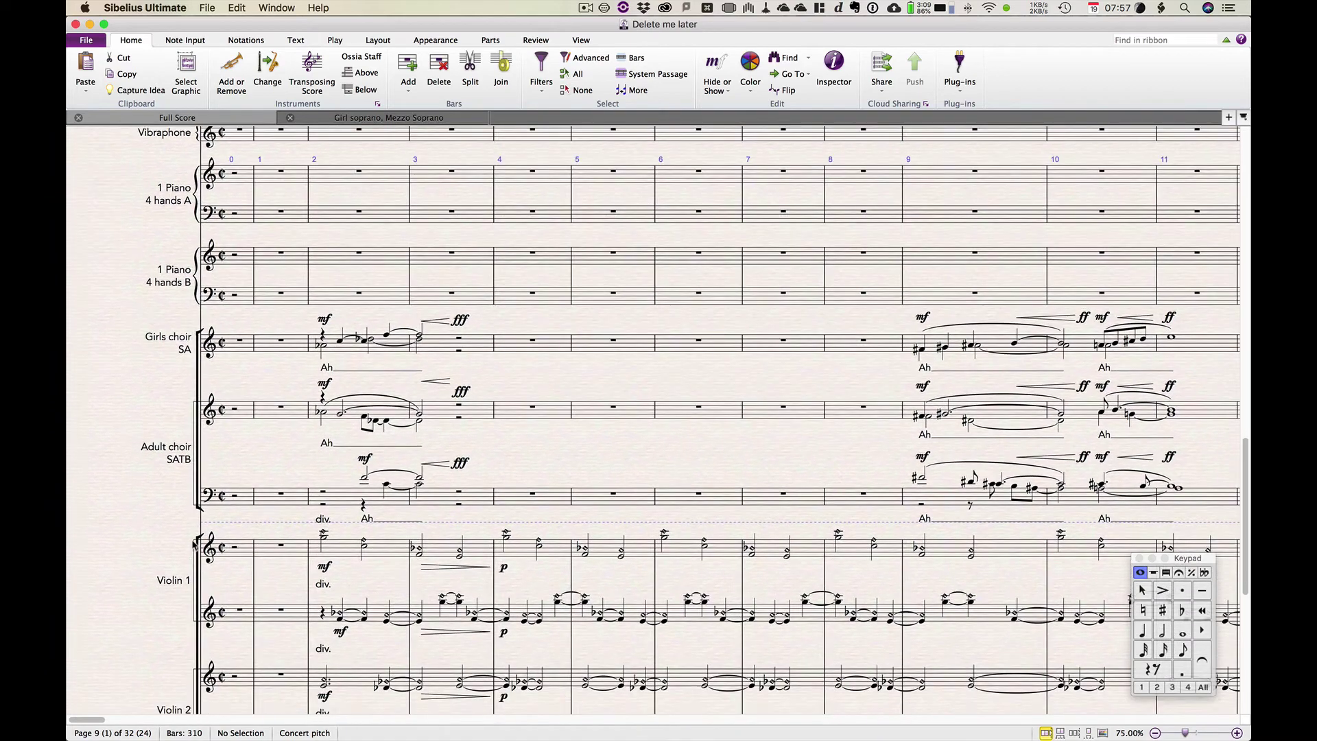
pyautogui.scroll(-5, 193, 545)
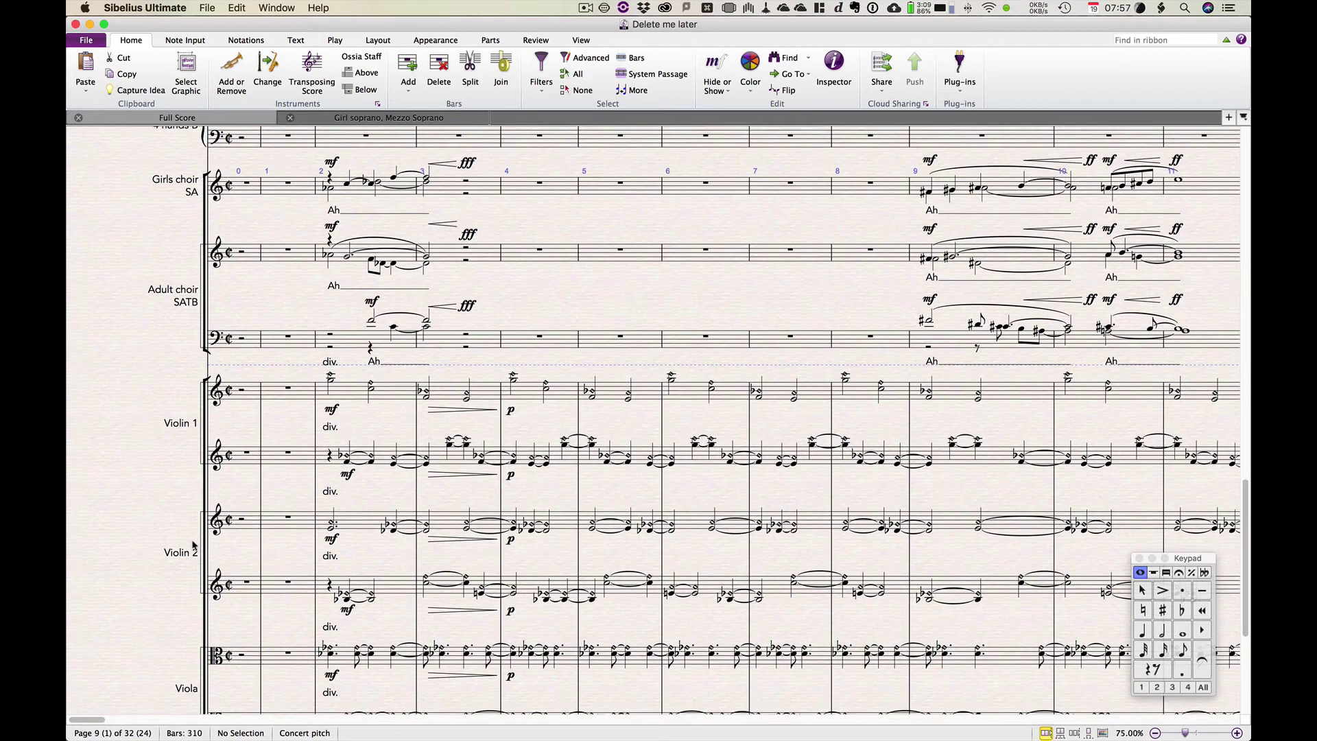
pyautogui.scroll(1, 192, 546)
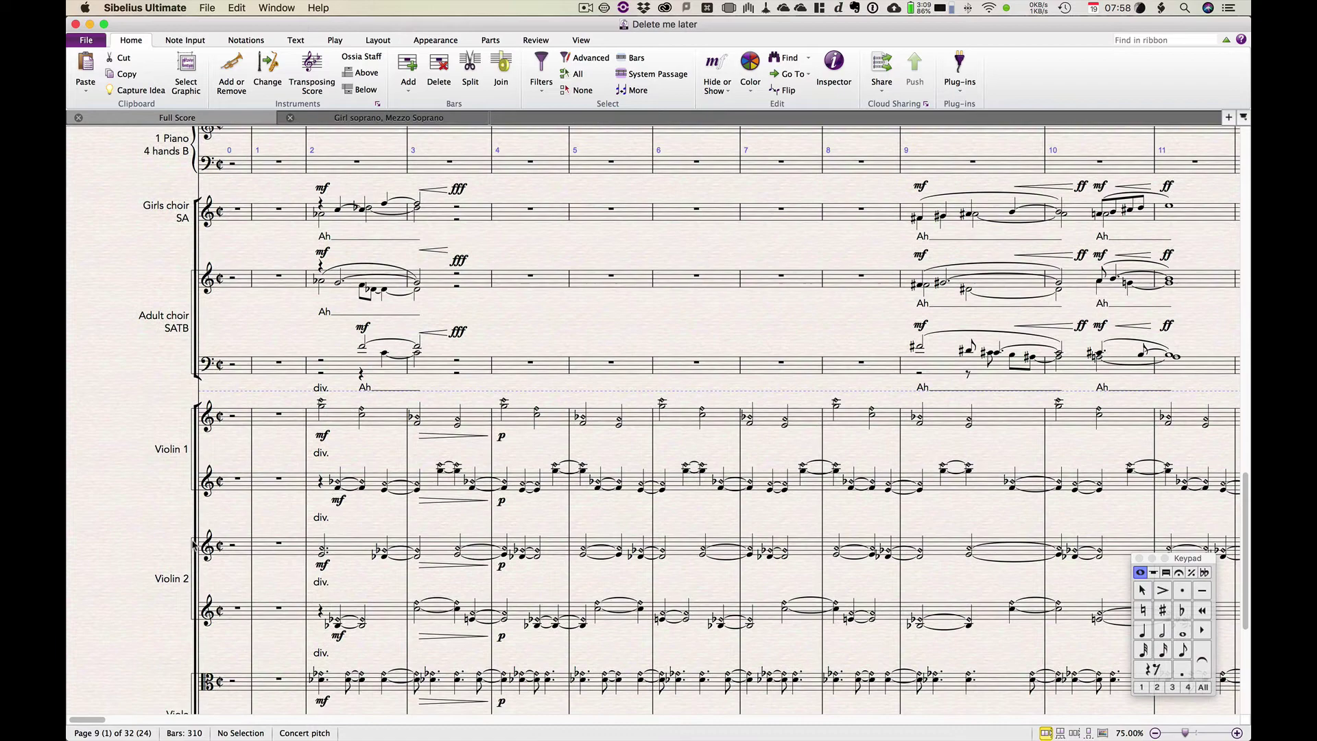
pyautogui.scroll(-6, 193, 545)
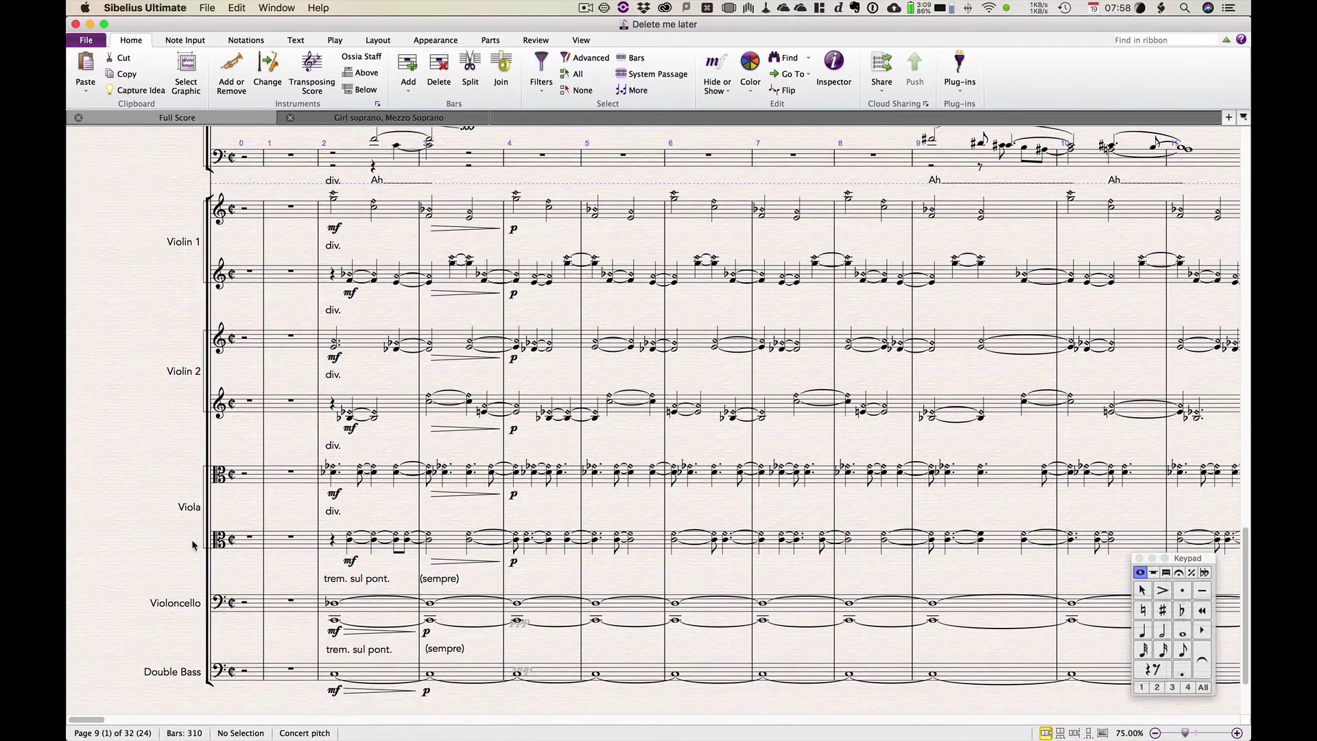
pyautogui.scroll(2, 193, 546)
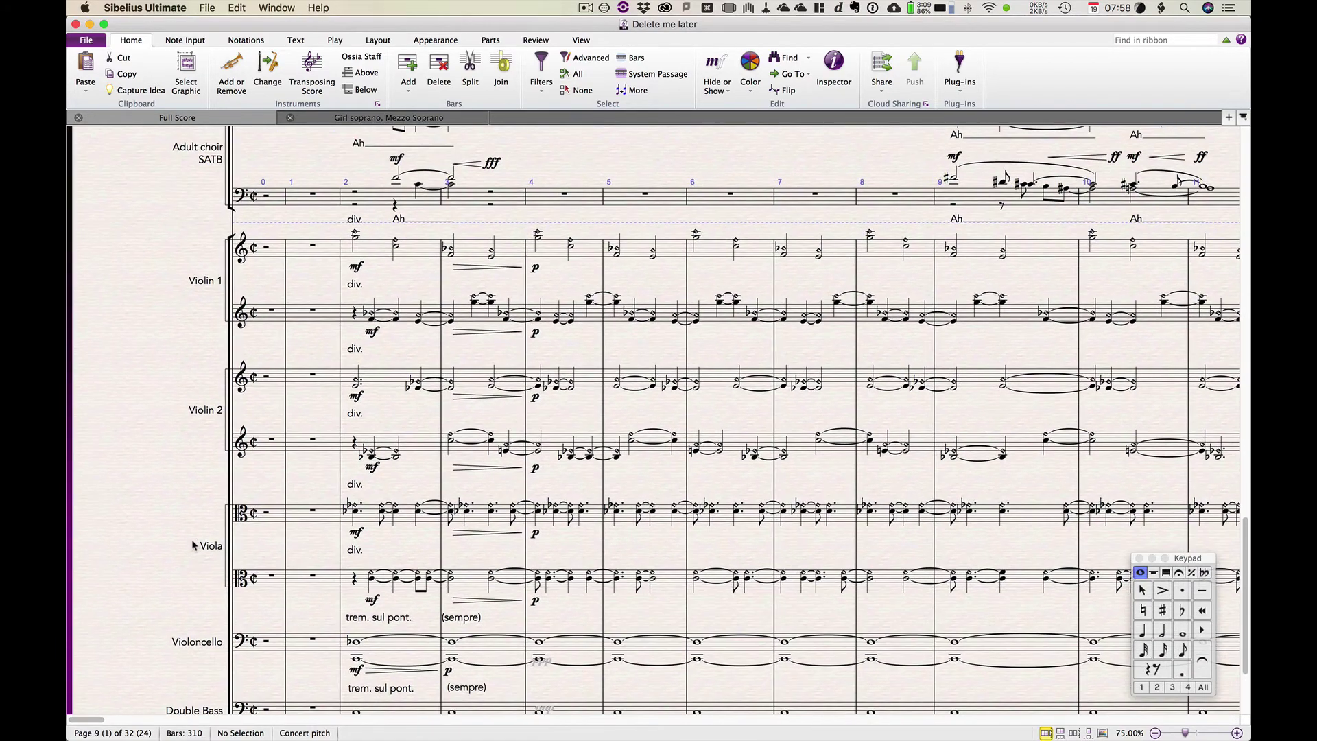
pyautogui.scroll(-1, 193, 545)
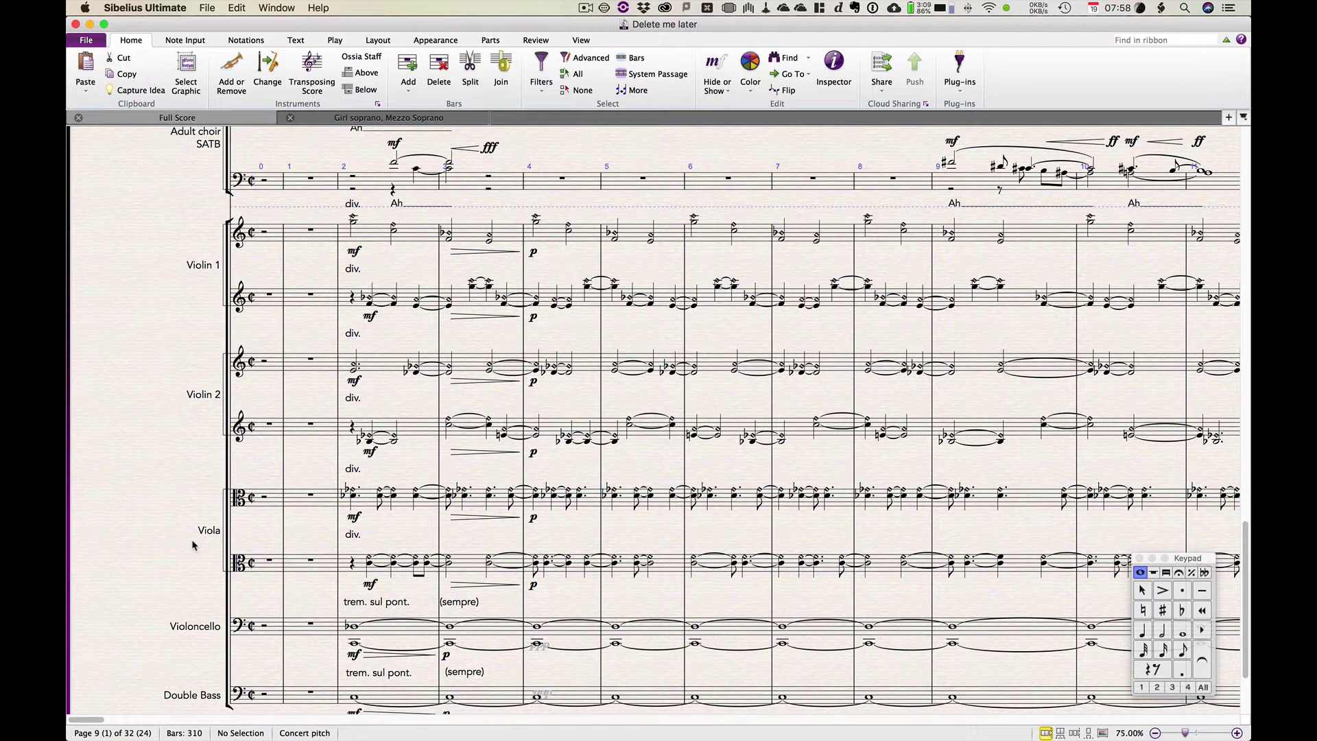
pyautogui.scroll(15, 193, 545)
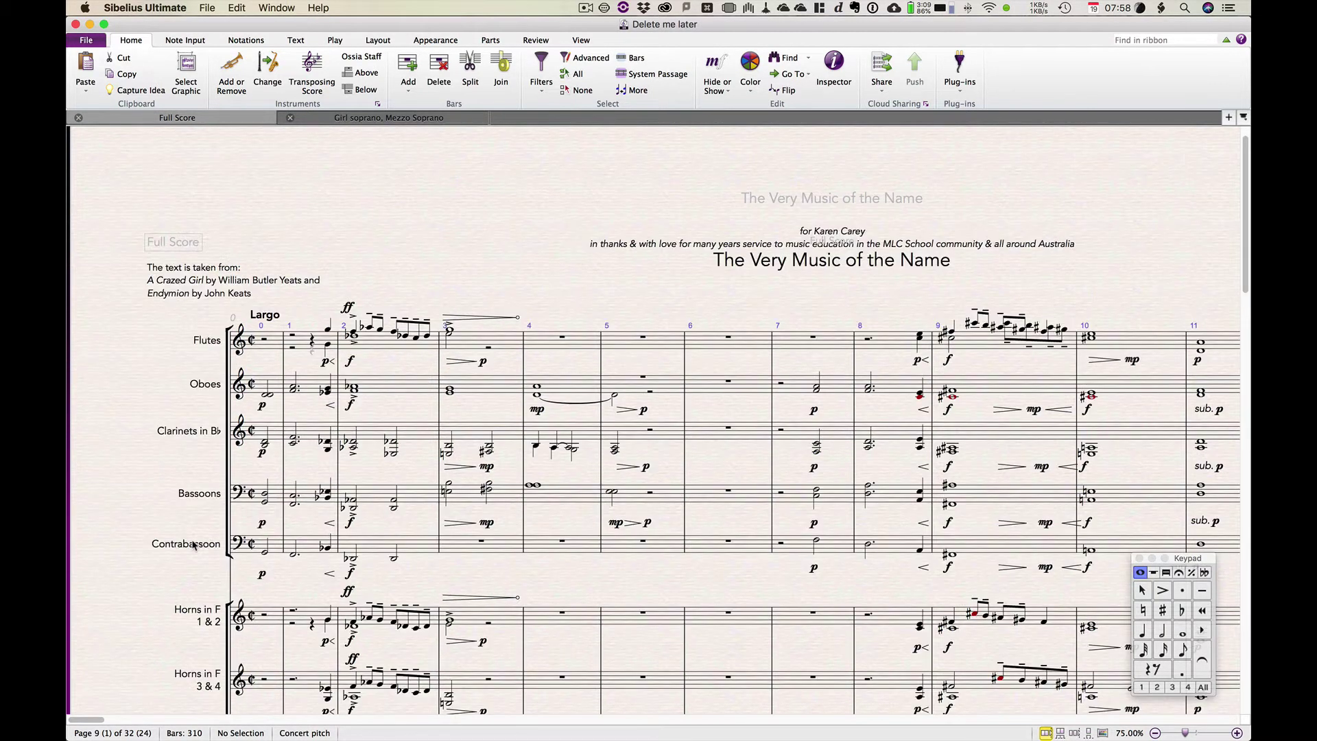
pyautogui.scroll(-10, 193, 546)
pyautogui.scroll(5, 193, 545)
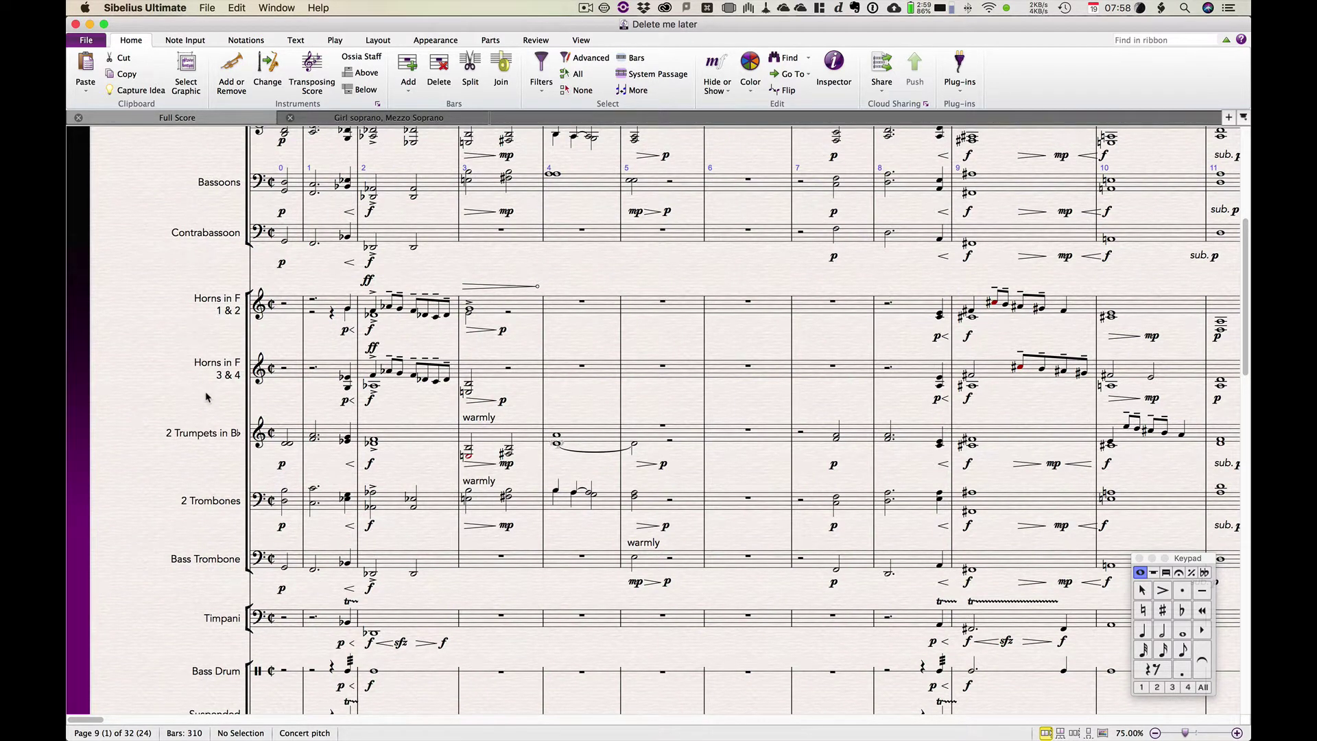
pyautogui.scroll(-10, 206, 397)
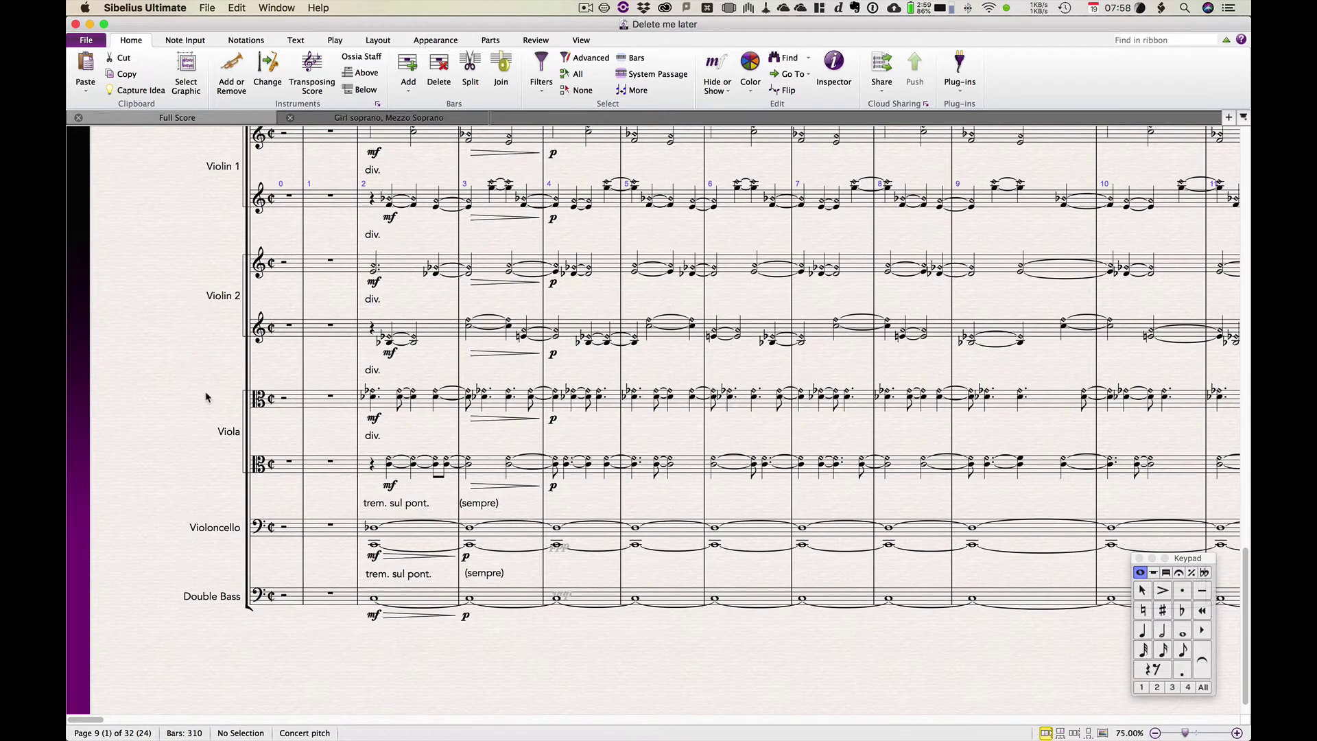
pyautogui.scroll(3, 205, 391)
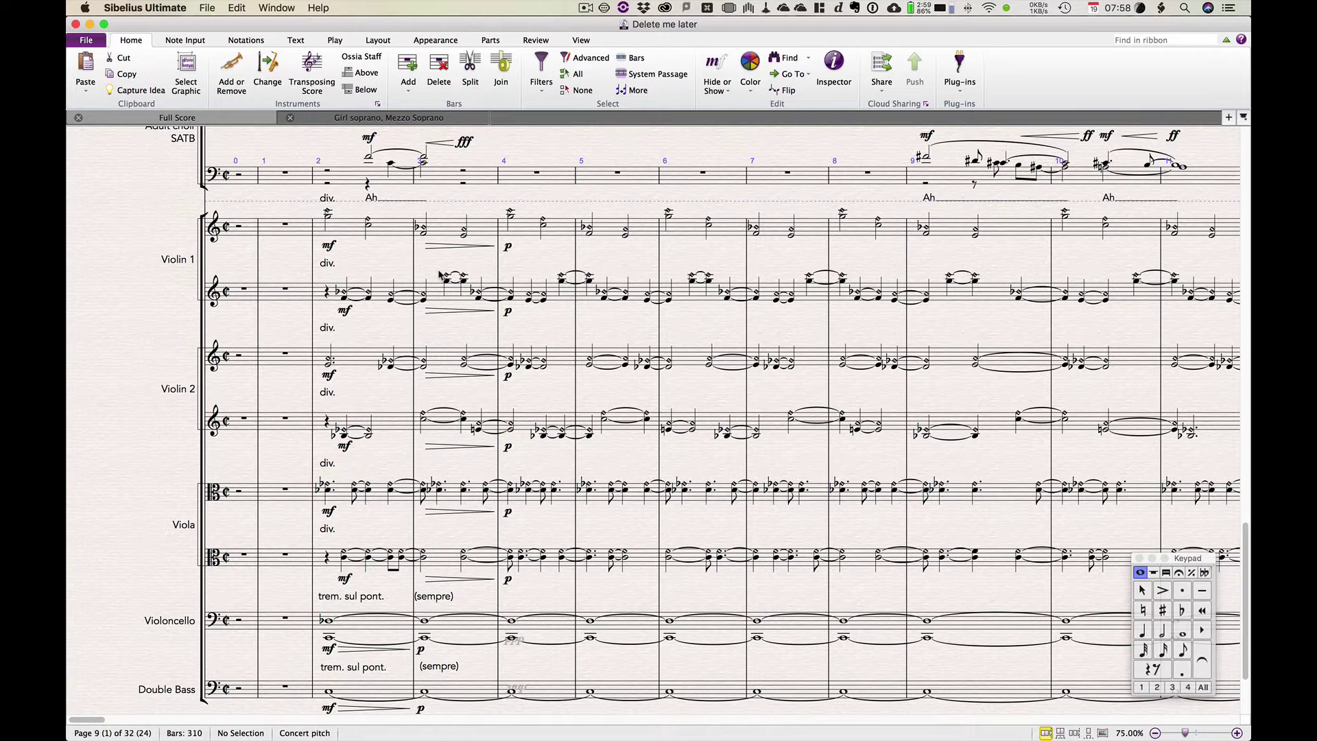
pyautogui.scroll(-5, 439, 274)
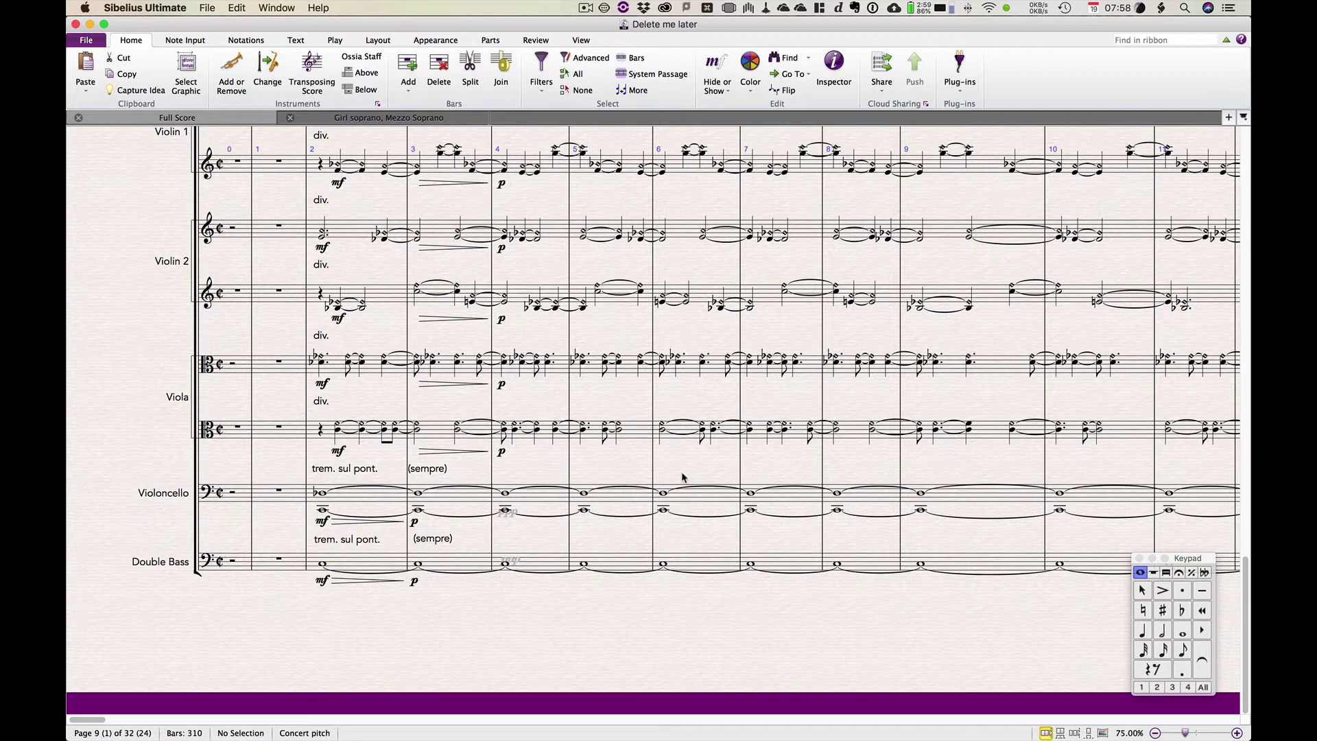
pyautogui.hscroll(5, 683, 476)
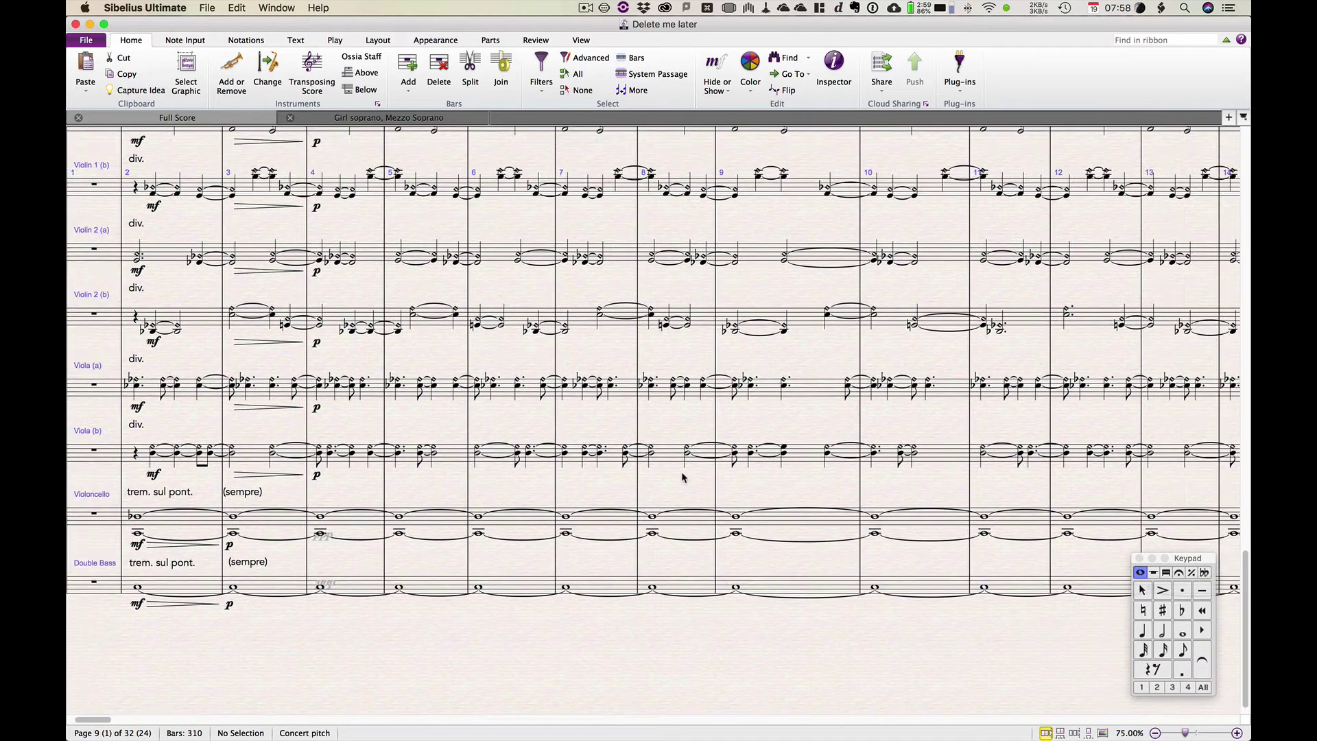
# Scroll forward through the following pages to page 11, bars 32–41.
pyautogui.hscroll(10, 683, 476)
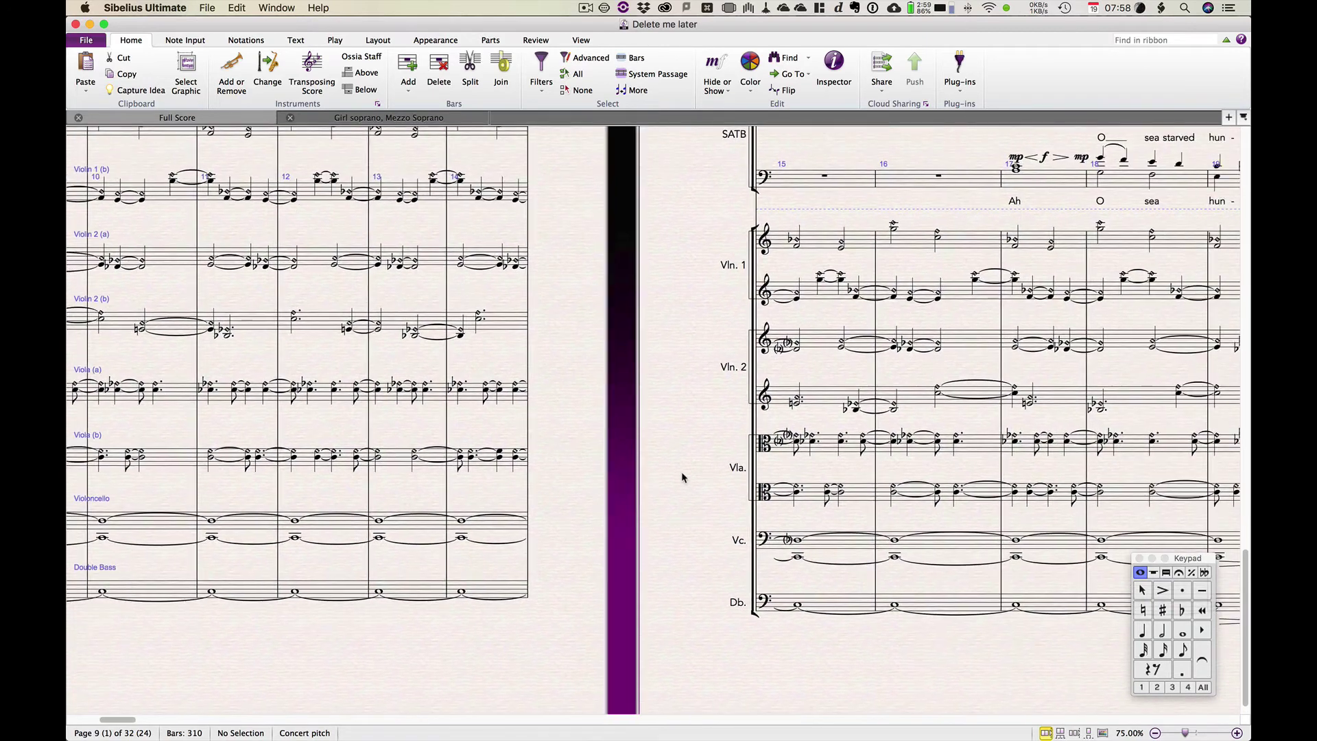
pyautogui.hscroll(10, 682, 471)
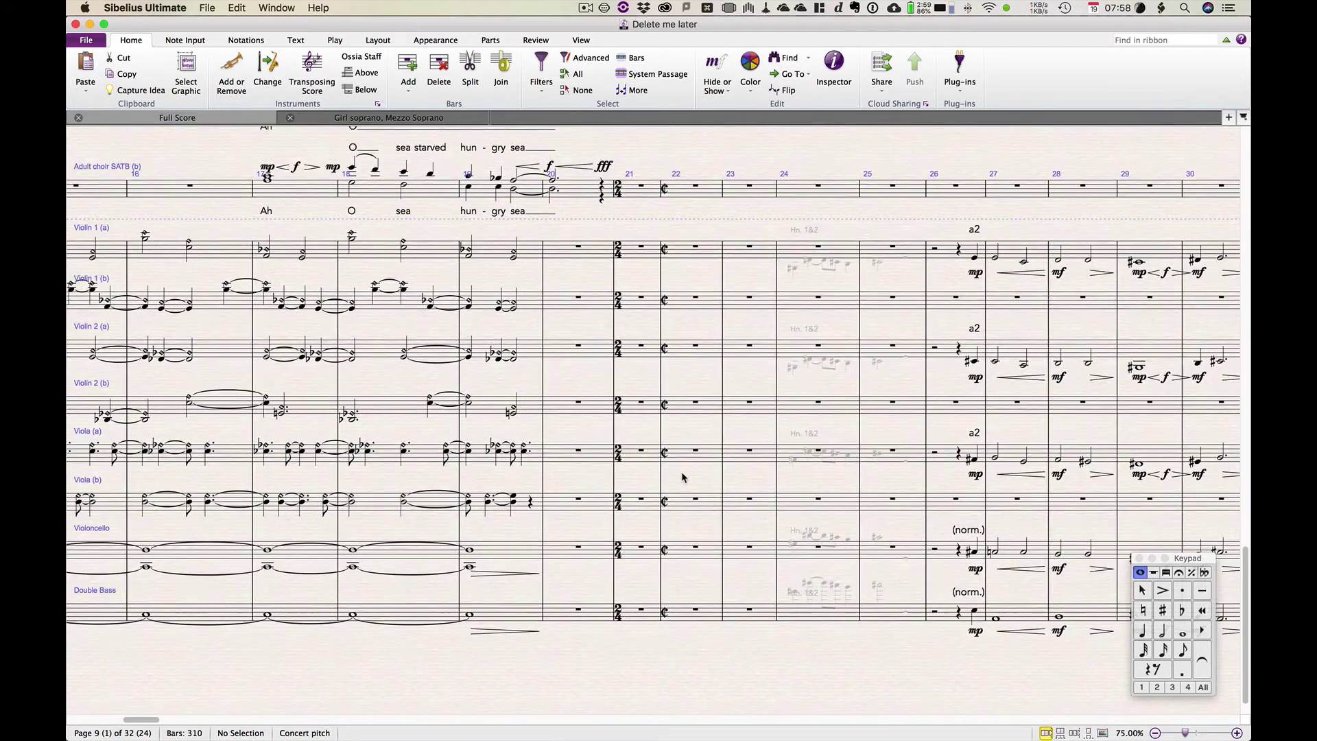
pyautogui.hscroll(5, 682, 476)
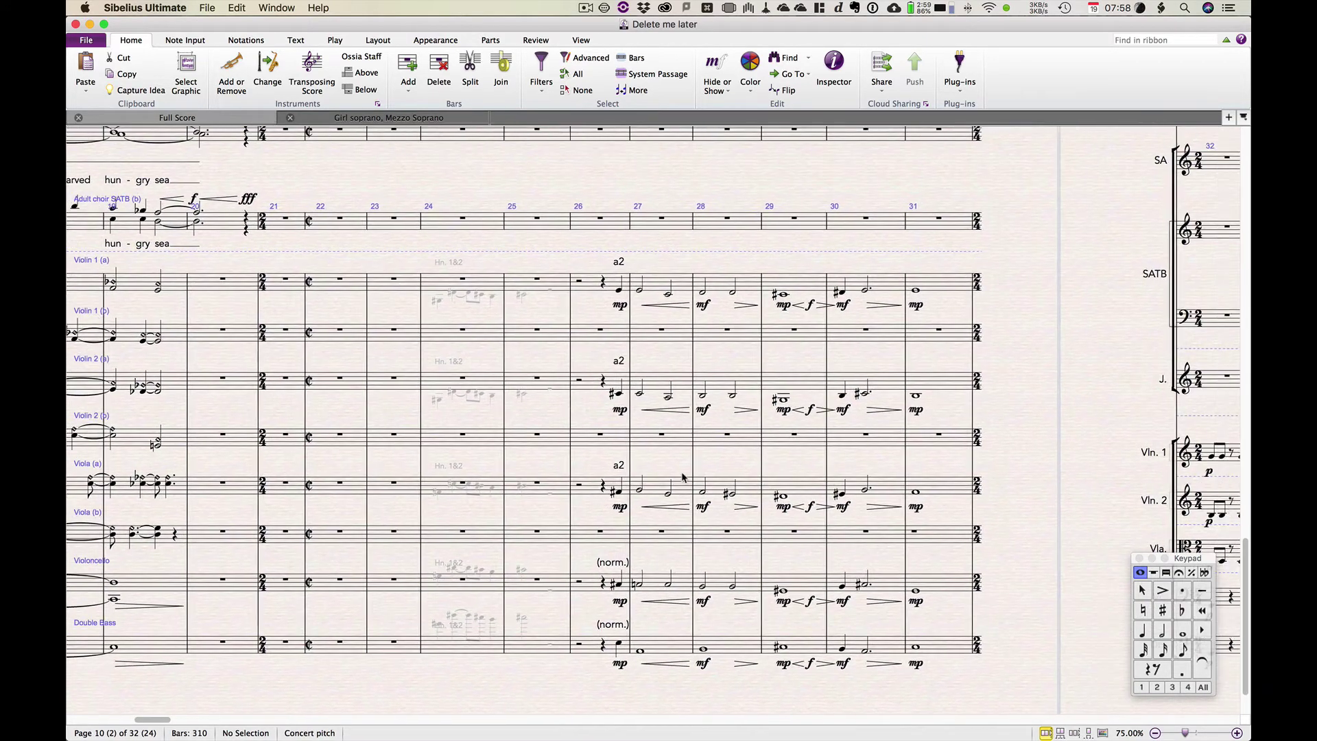
pyautogui.hscroll(2, 683, 476)
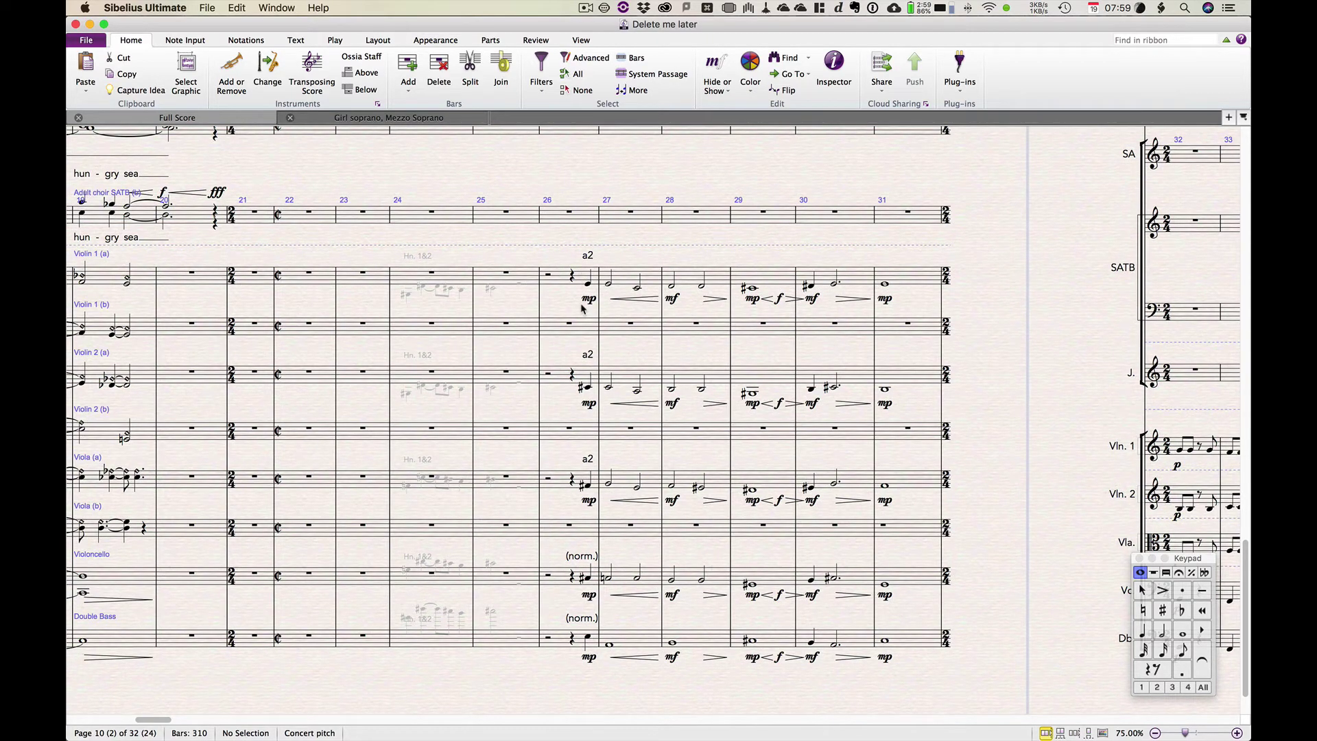
pyautogui.hscroll(8, 582, 295)
pyautogui.hscroll(10, 582, 309)
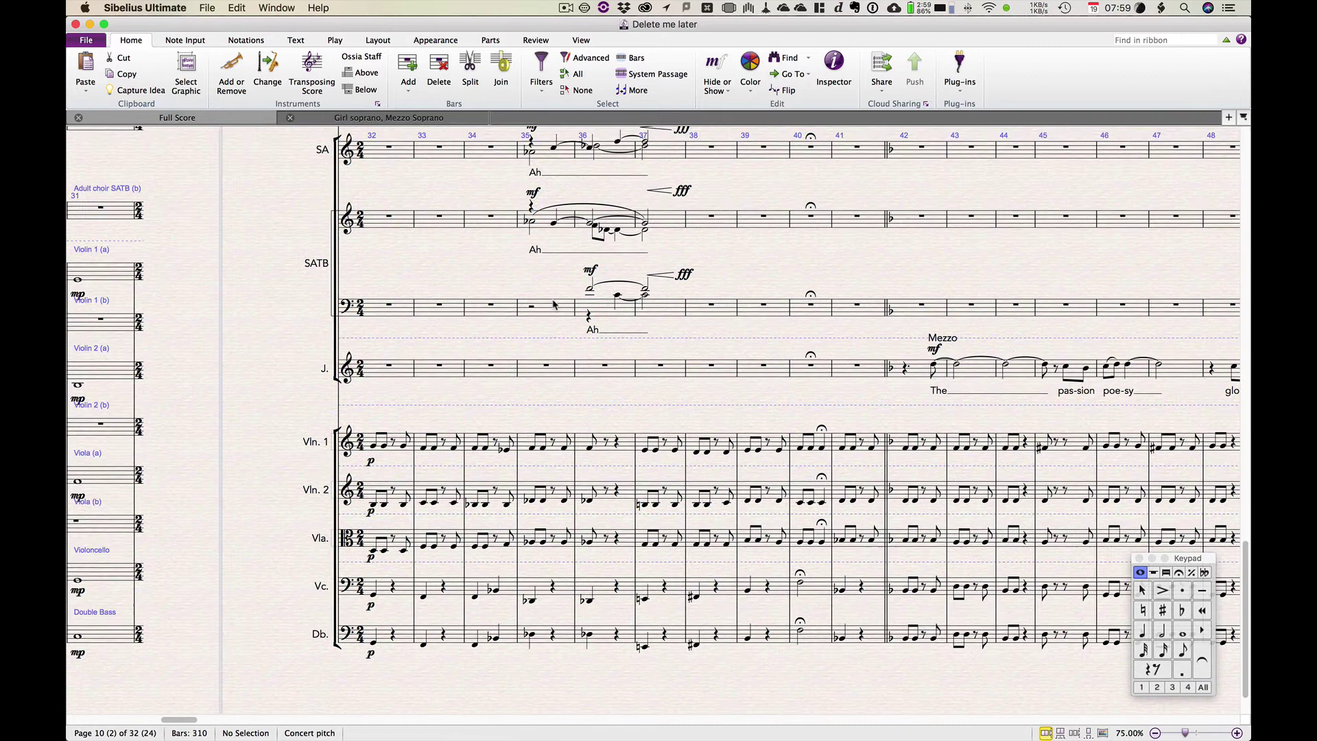
pyautogui.scroll(-1, 554, 305)
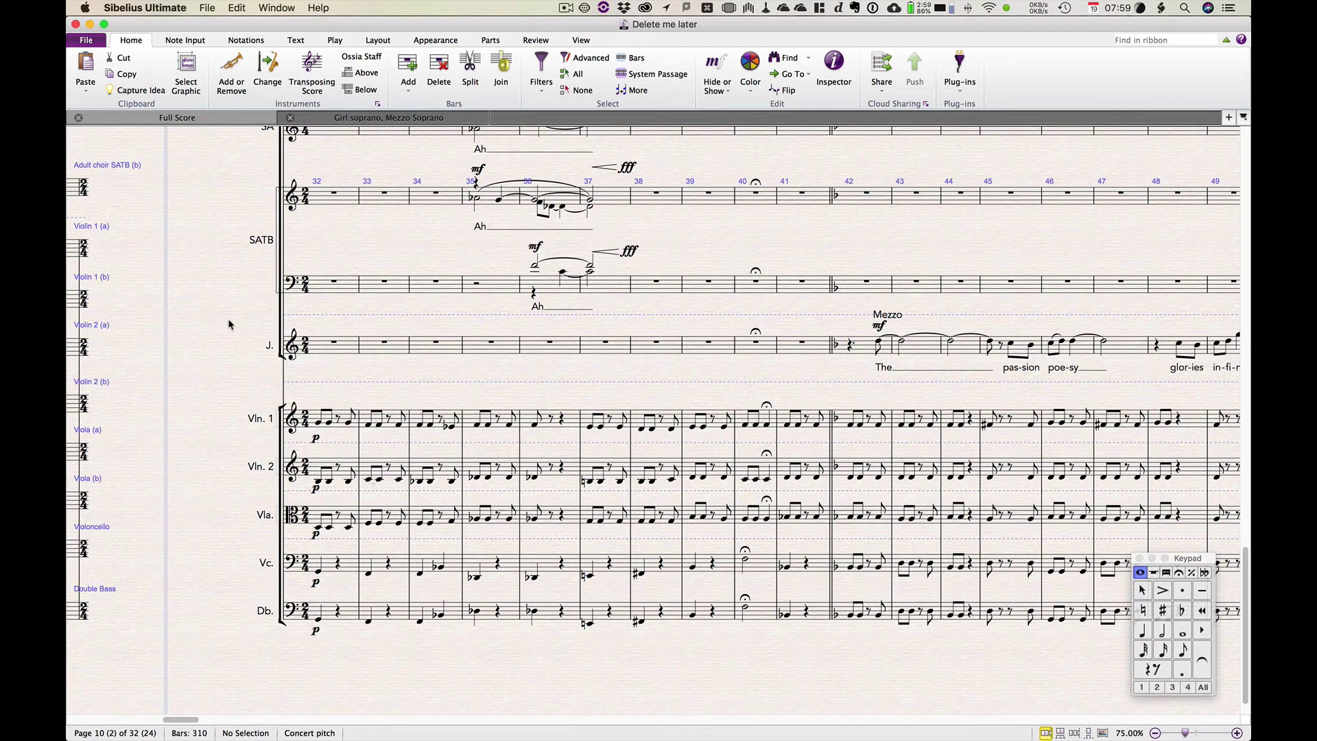
# Zoom in to 150% so the single string staves are readable.
pyautogui.press('super+equal')
pyautogui.press('super+equal')
pyautogui.press('super+equal')
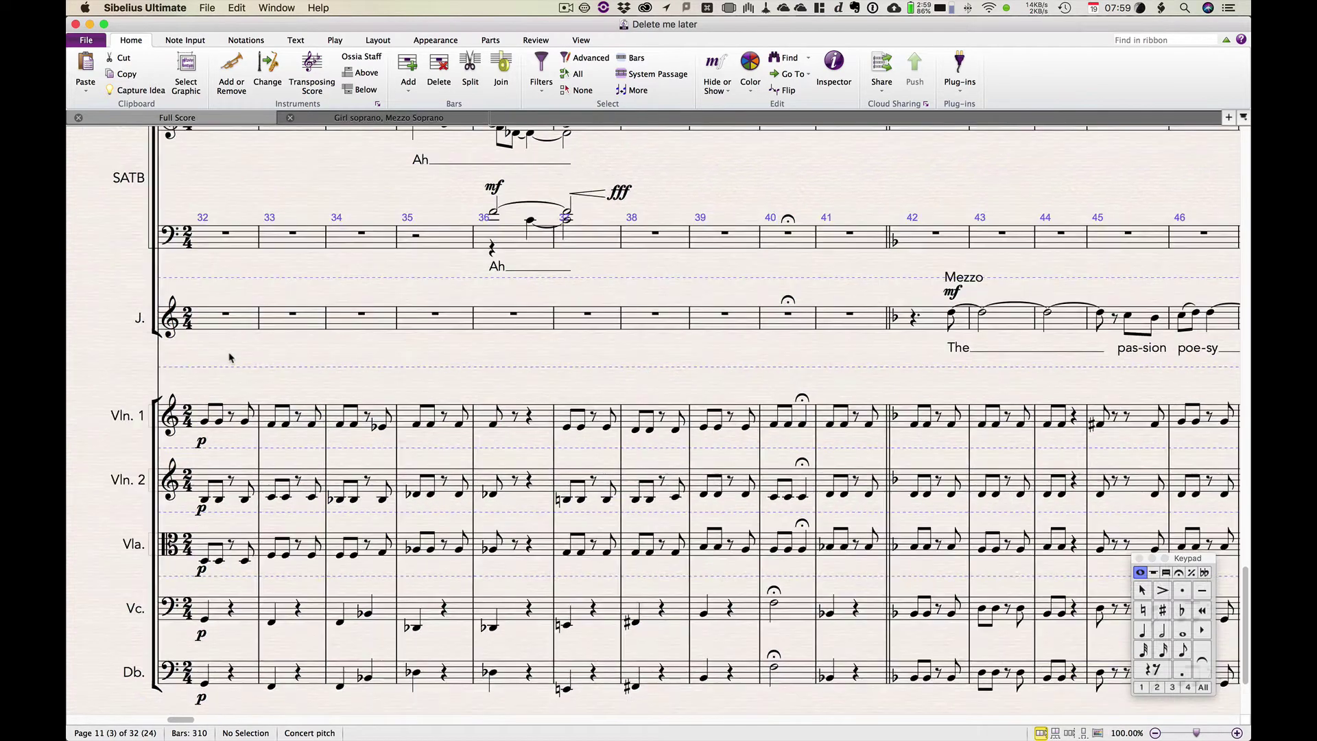
pyautogui.hscroll(-10, 230, 357)
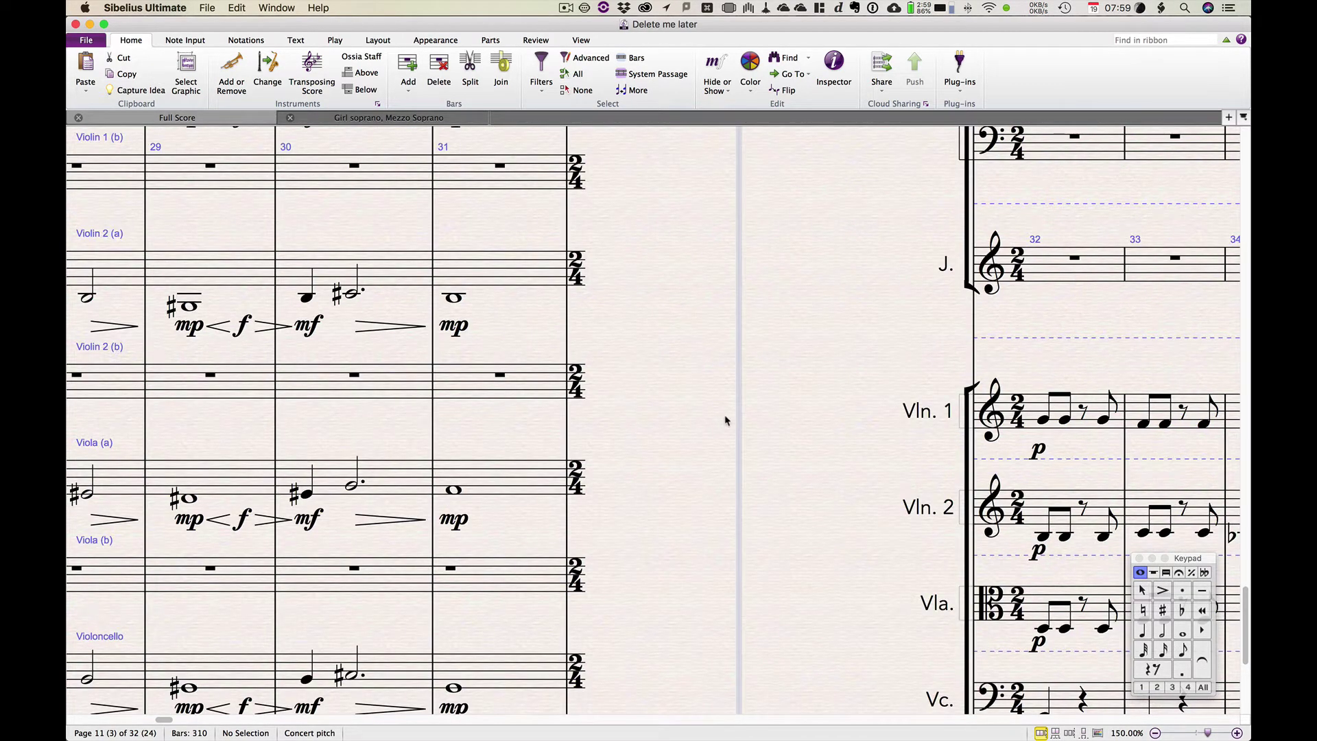
pyautogui.hscroll(3, 726, 420)
pyautogui.hscroll(10, 726, 420)
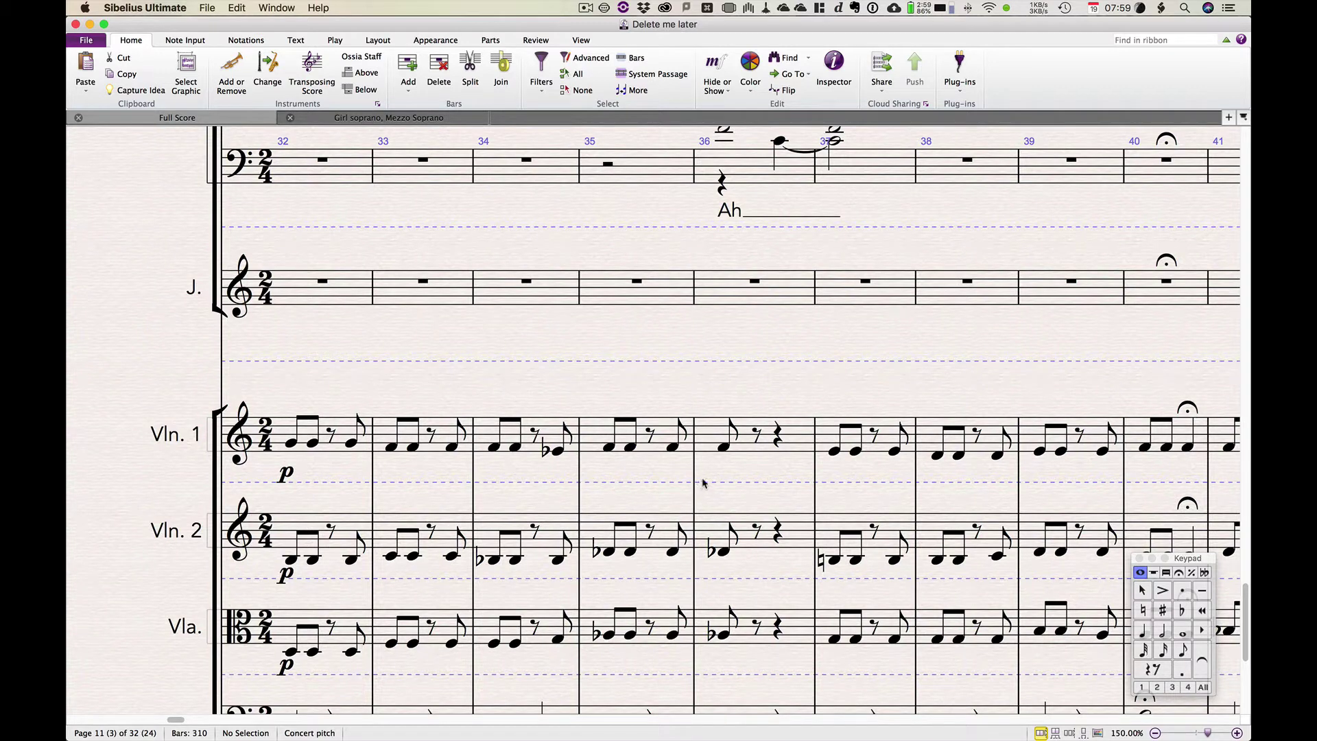
# Review the instrument list, close it unchanged, and select bar 35 of Violin 1.
pyautogui.press('i')
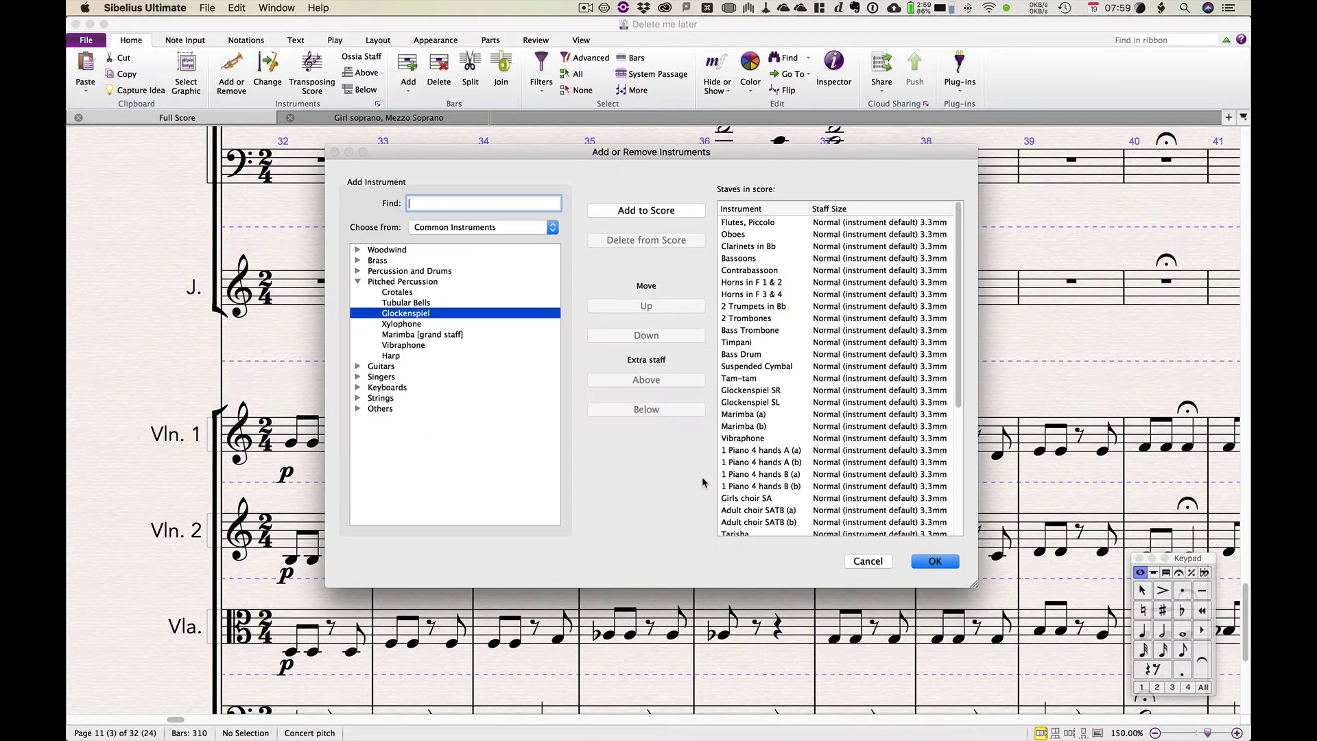
pyautogui.scroll(-5, 860, 460)
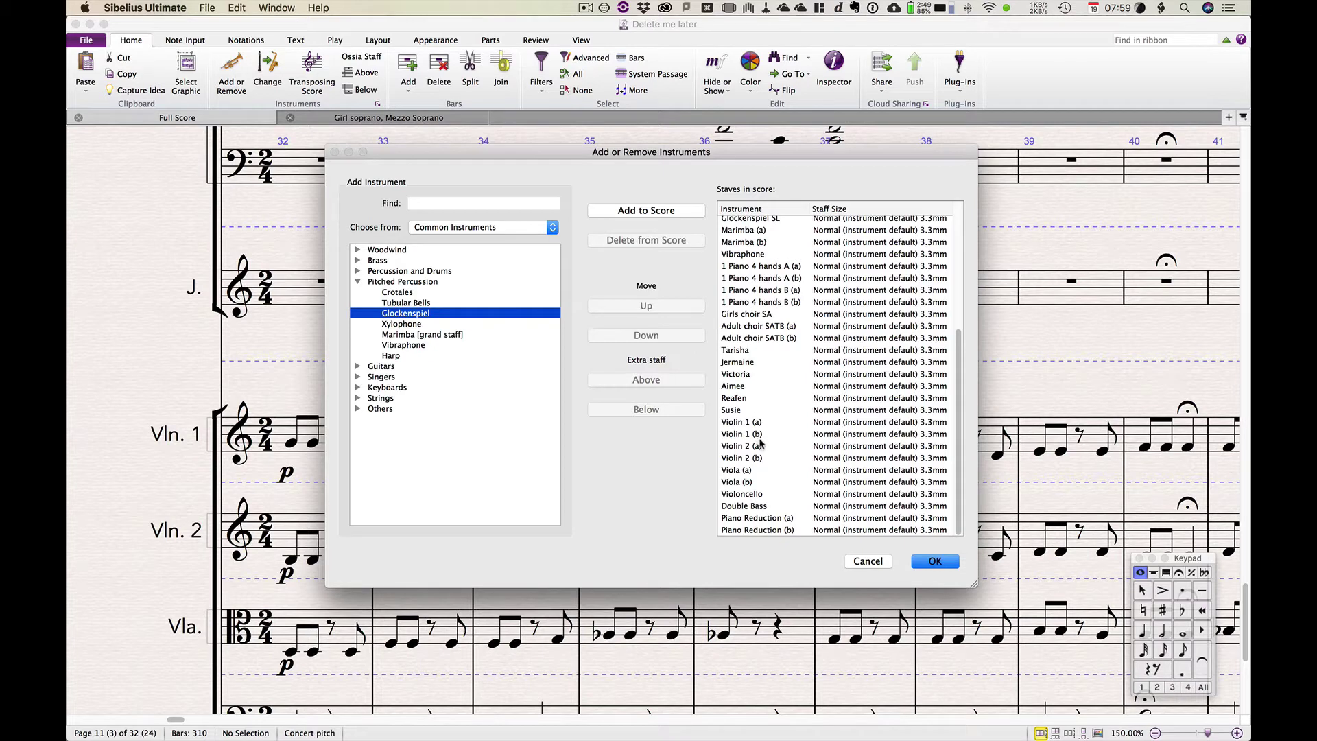
pyautogui.press('Return')
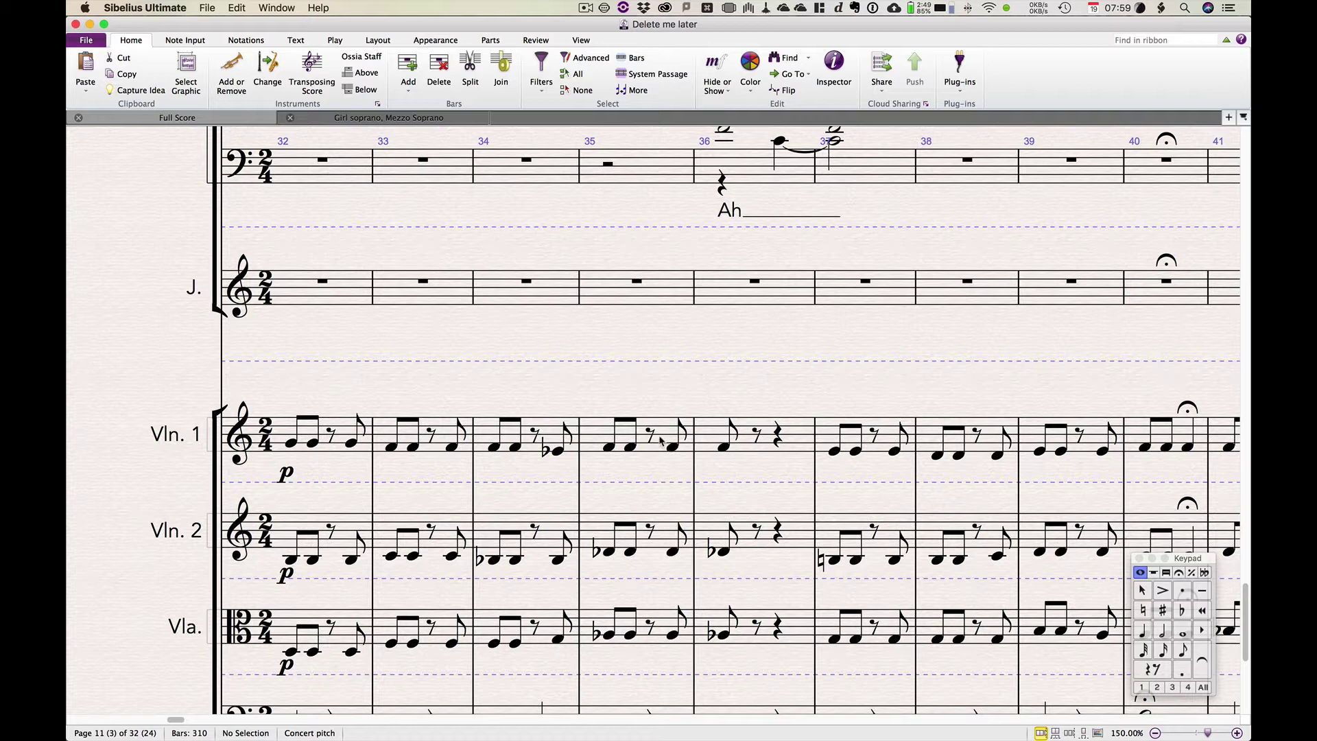
pyautogui.click(661, 441)
# Open the Violin 1 part, go to its first page, and clear the selection.
pyautogui.press('w')
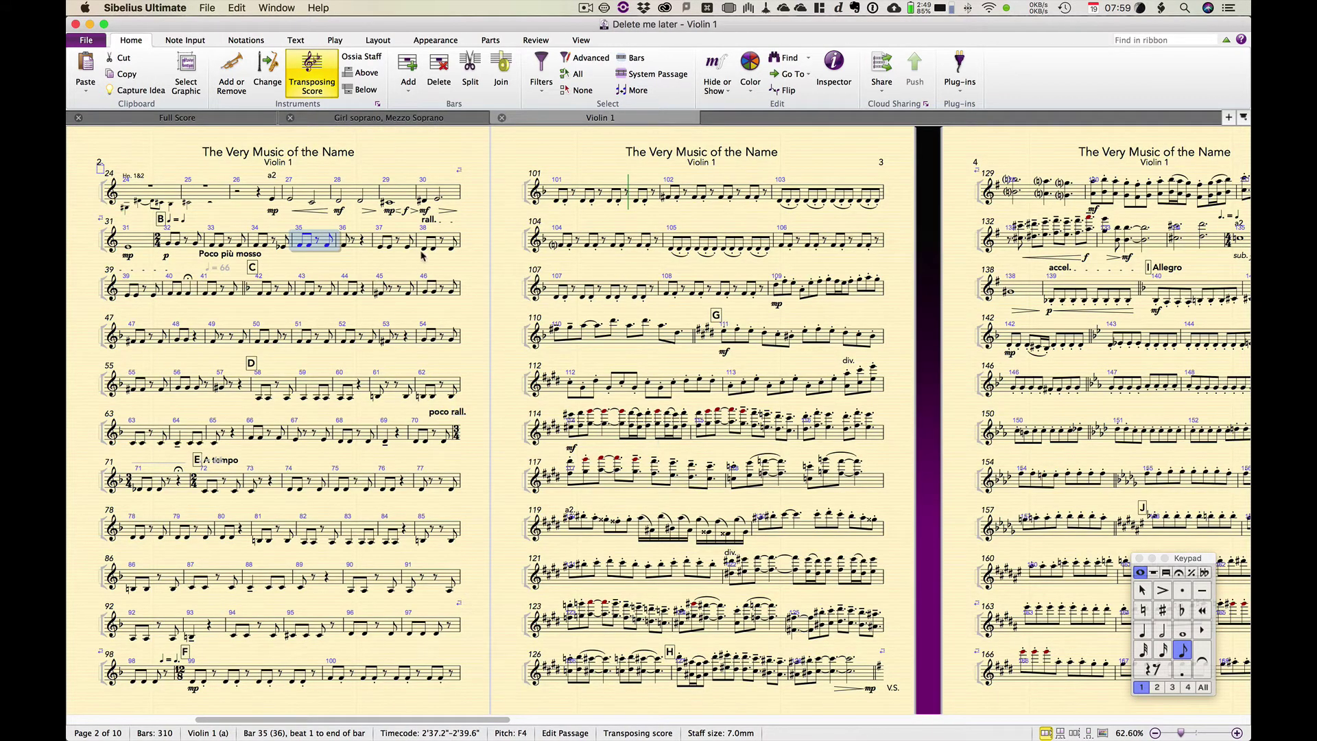
pyautogui.press('Home')
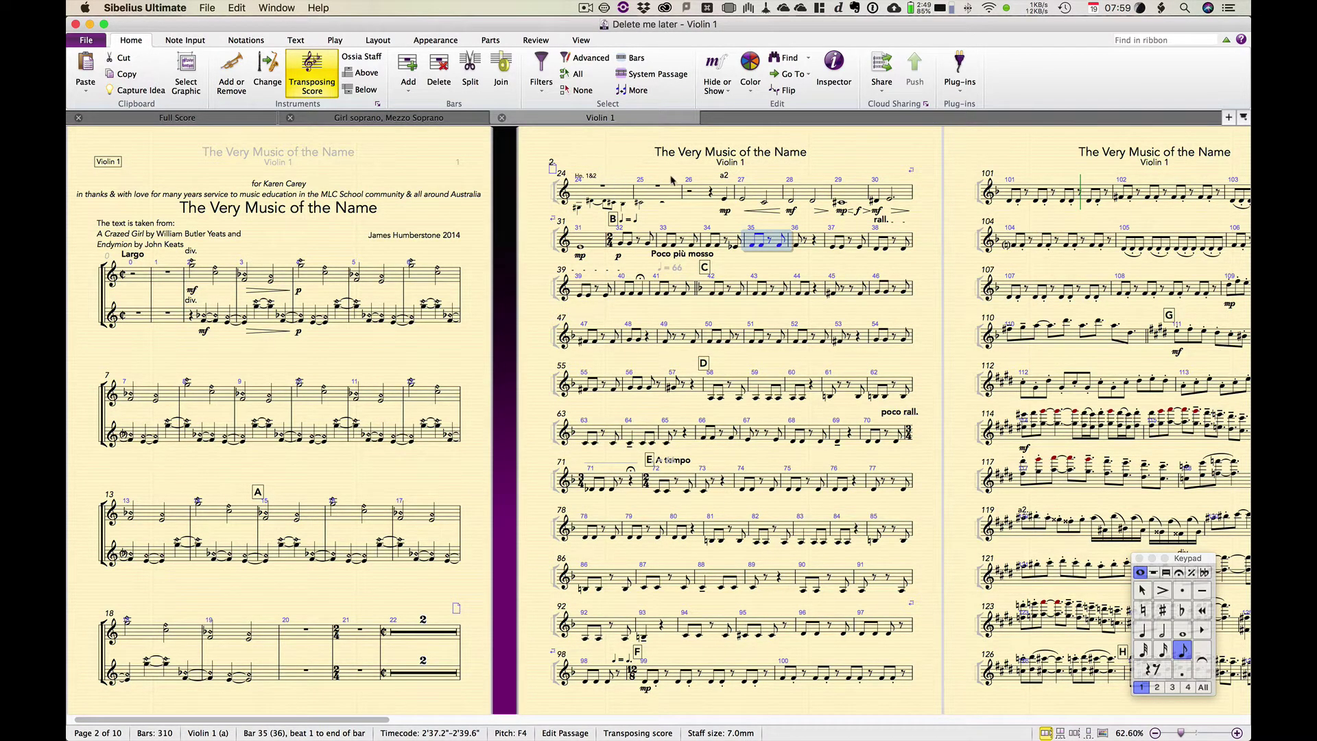
pyautogui.press('Escape')
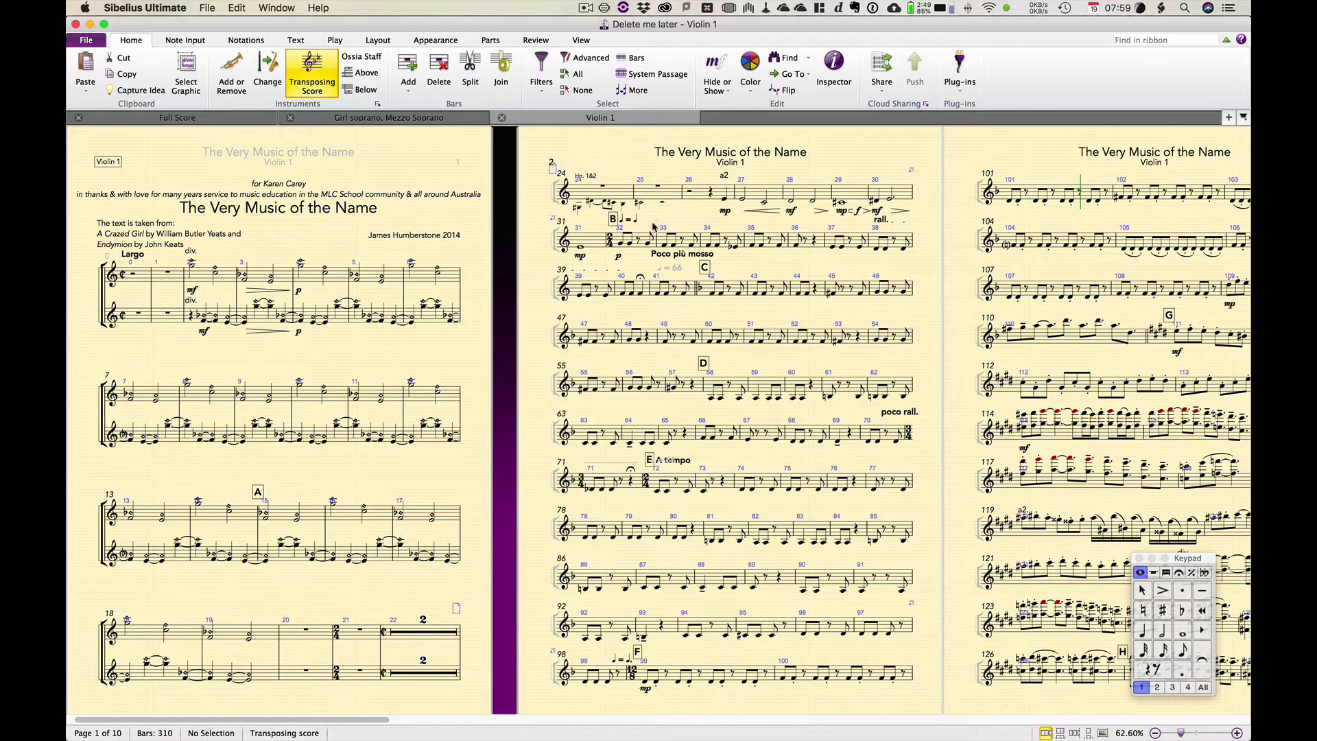
pyautogui.press('w')
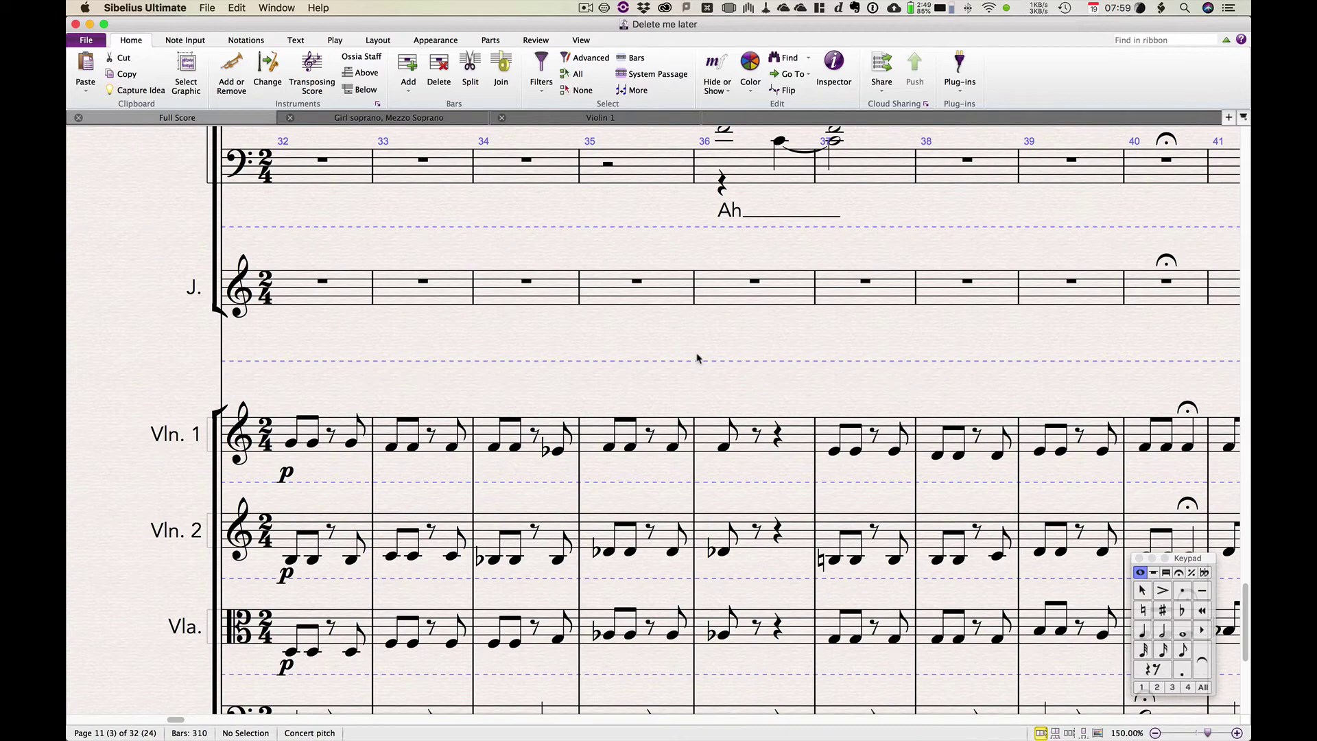
pyautogui.scroll(-5, 698, 357)
pyautogui.scroll(5, 697, 357)
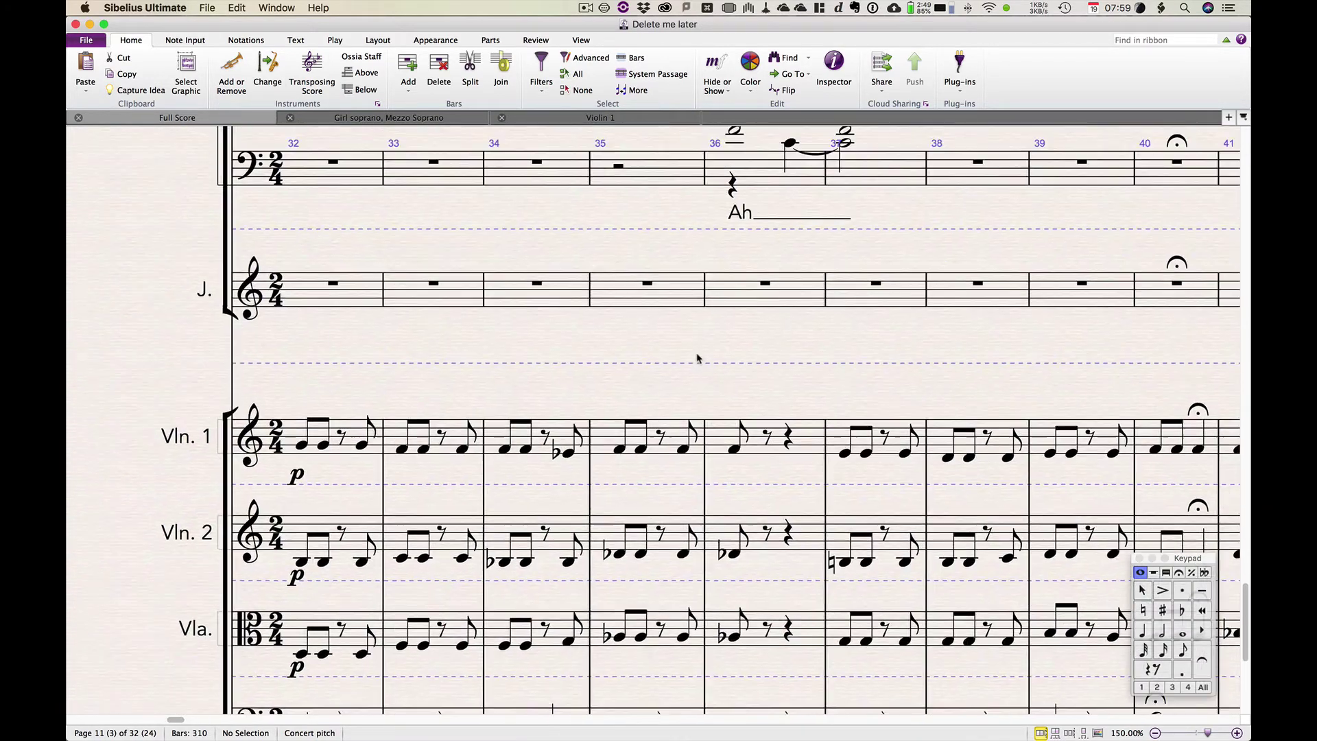
pyautogui.scroll(2, 697, 357)
pyautogui.hscroll(3, 697, 358)
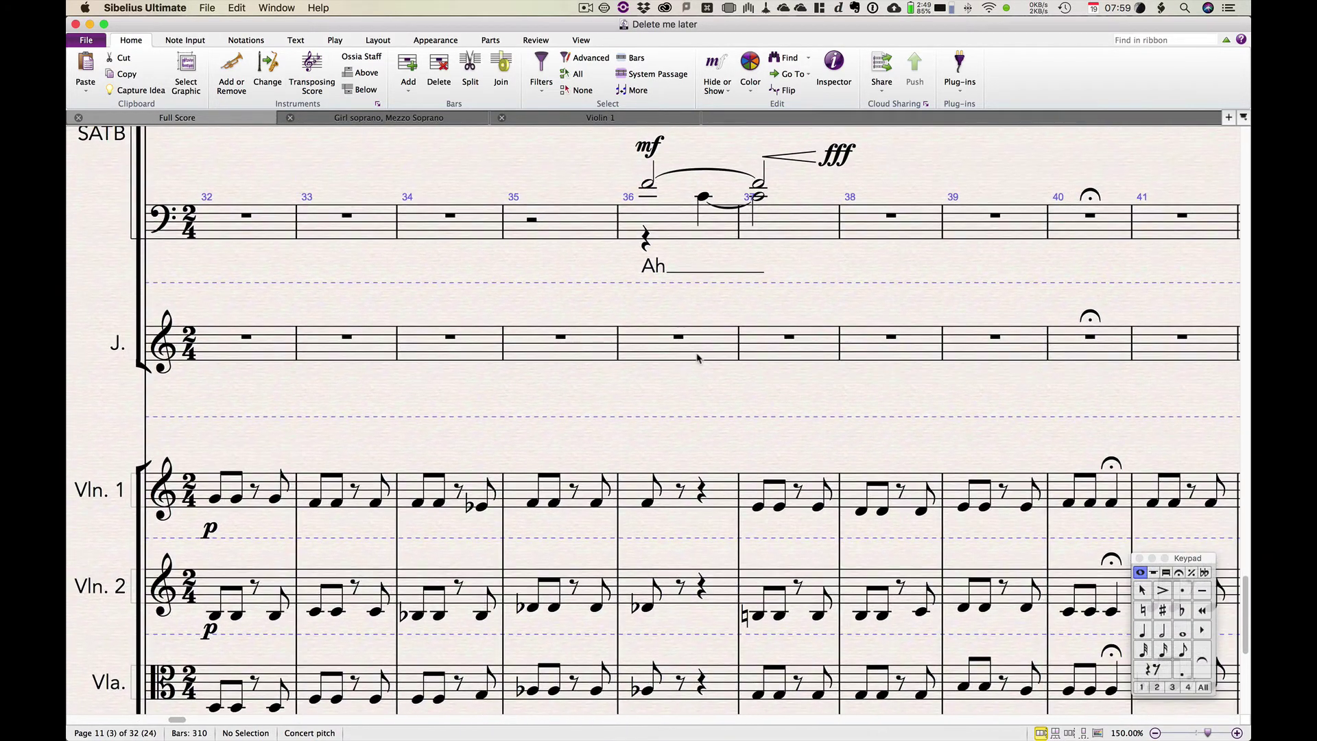
pyautogui.scroll(-5, 697, 358)
pyautogui.hscroll(-3, 693, 355)
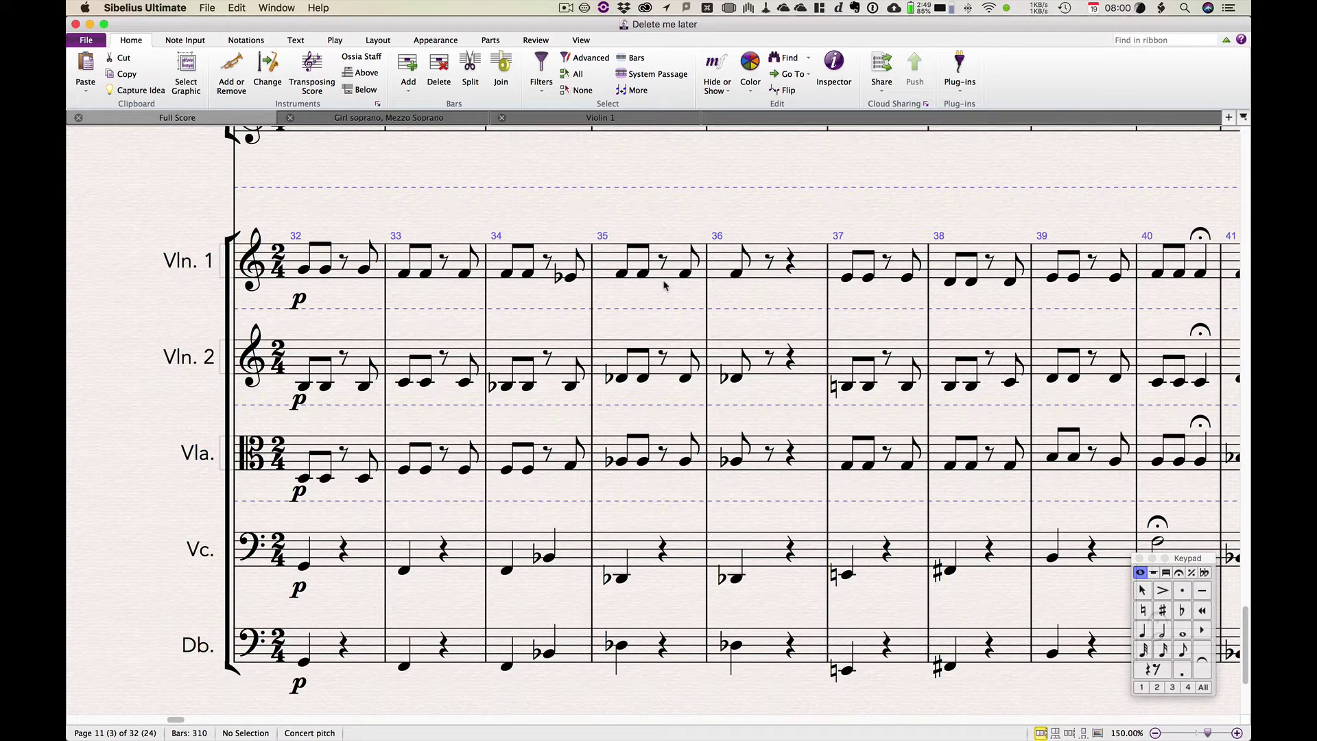
# Dismiss both selection warnings and select bars 32–37 on the Violin 1 staff.
pyautogui.press('Return')
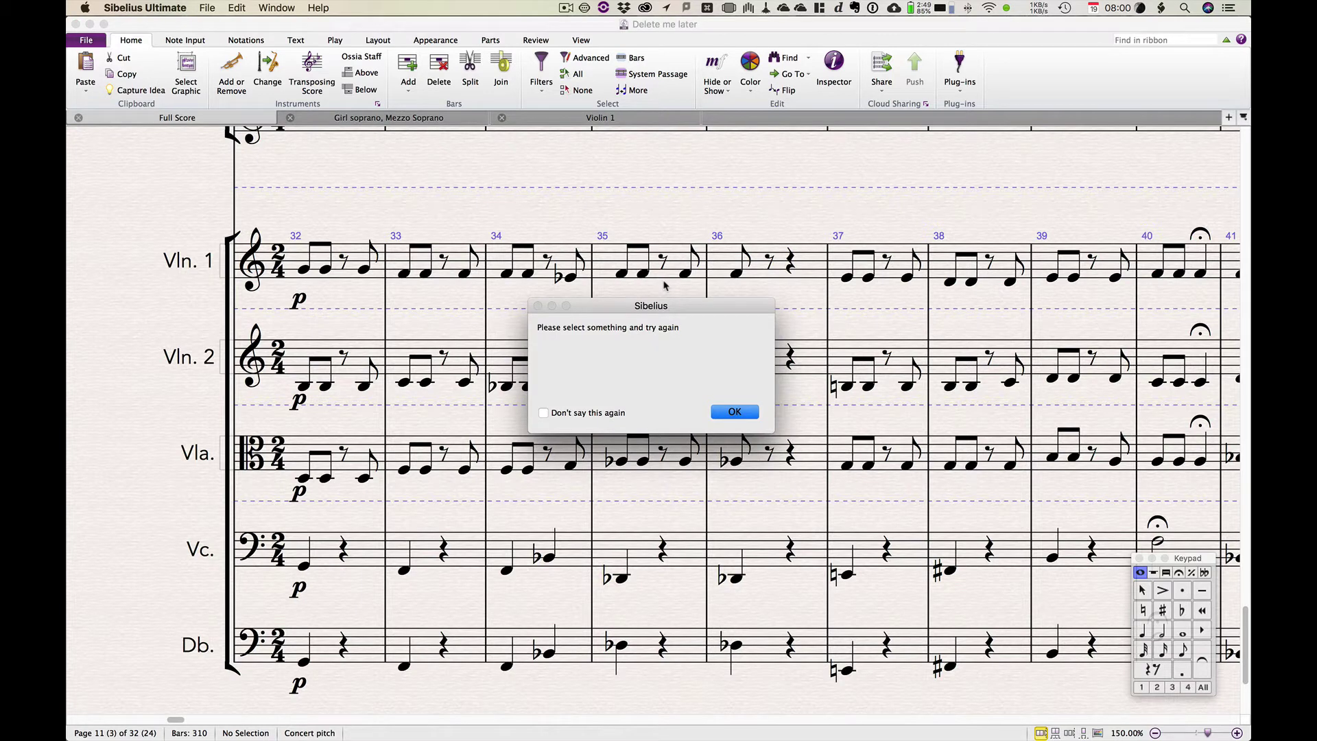
pyautogui.press('Return')
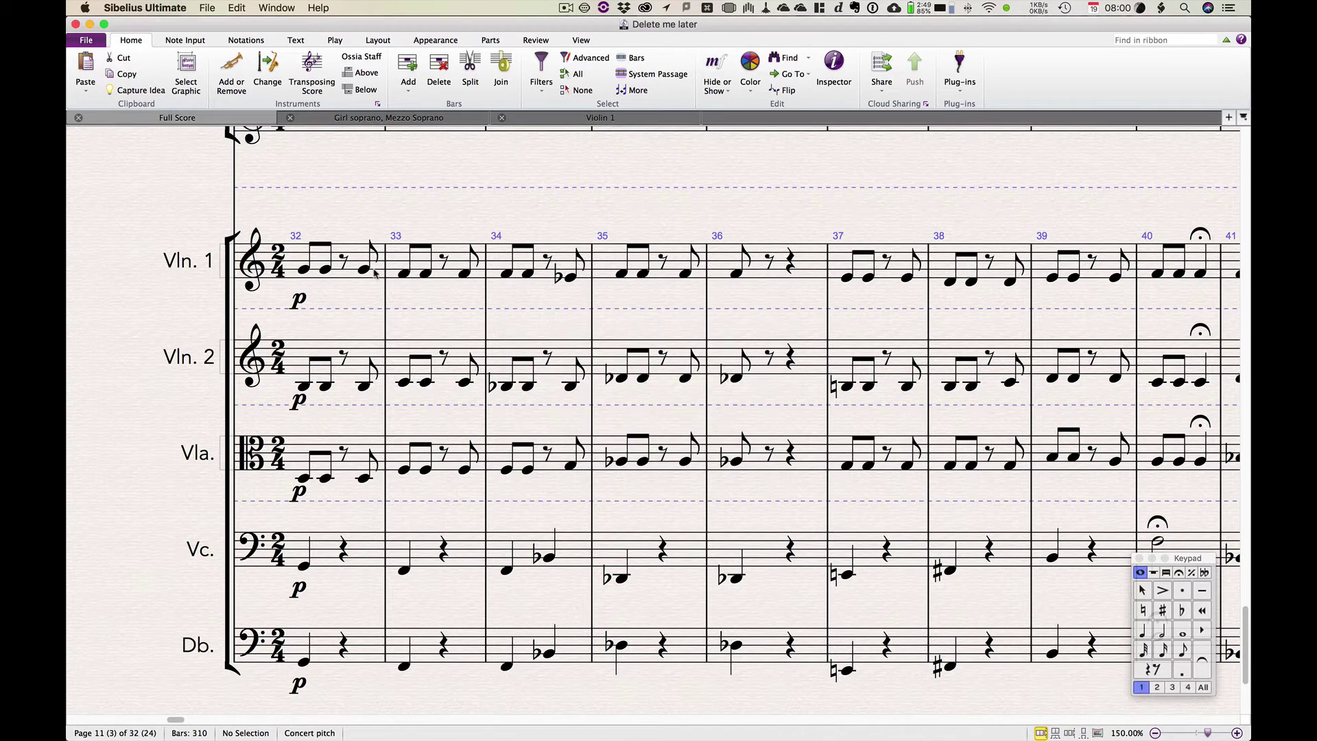
pyautogui.click(352, 260)
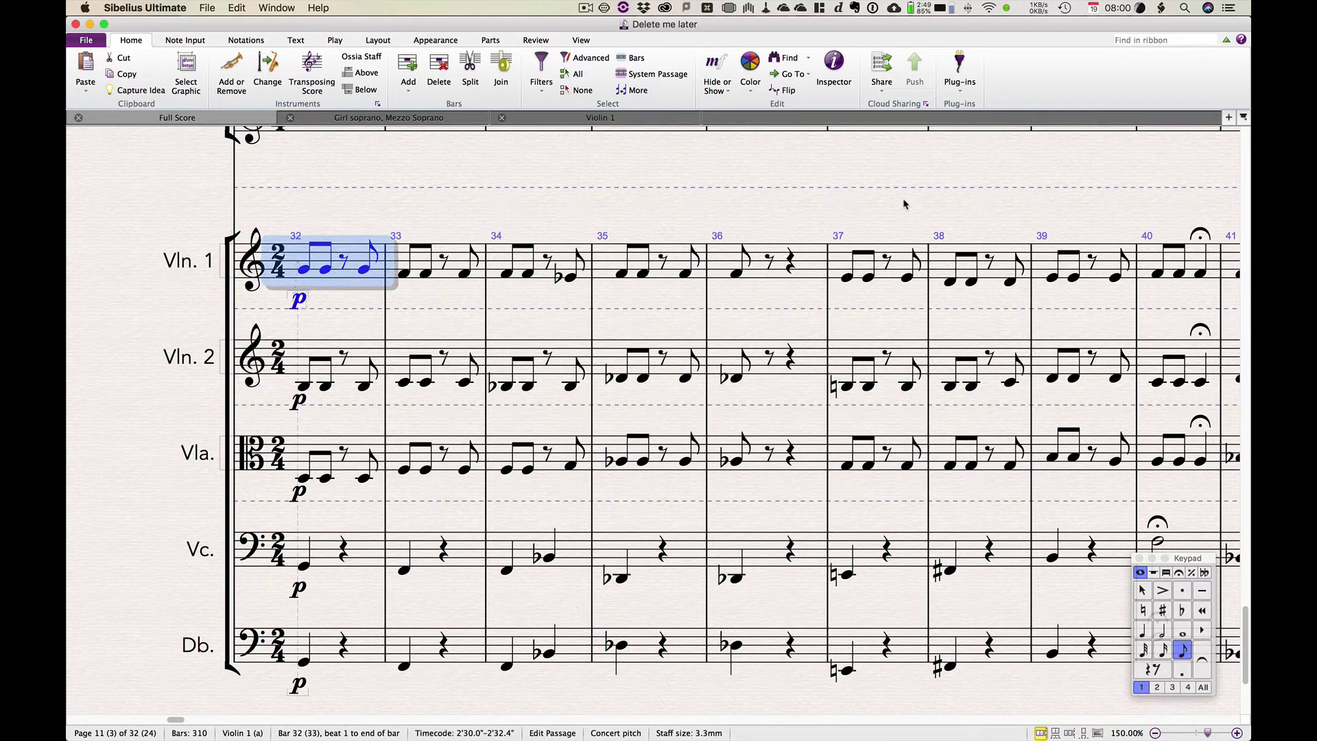
pyautogui.keyDown('shift'); pyautogui.click(843, 259); pyautogui.keyUp('shift')
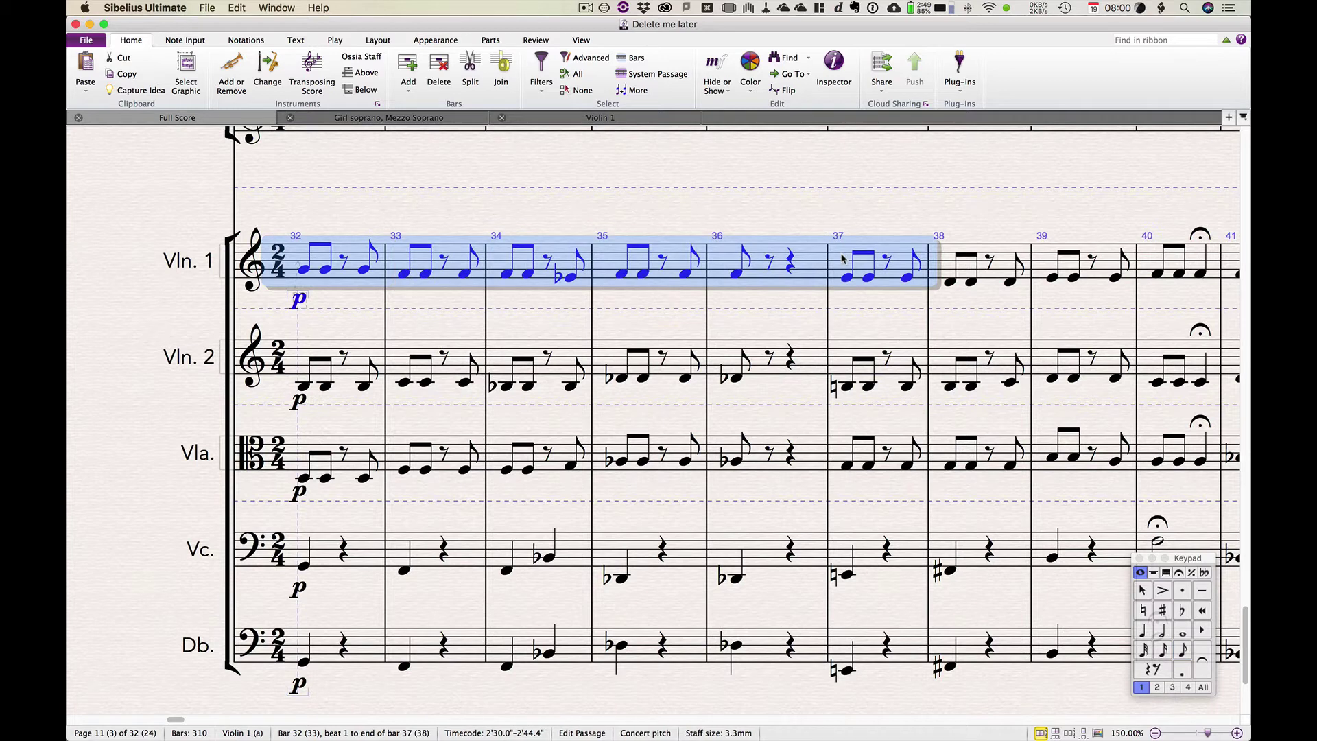
# Show Empty Staves for only Violin 1 (b) and confirm.
pyautogui.hotkey('ctrl', 'alt', 'shift', 's')
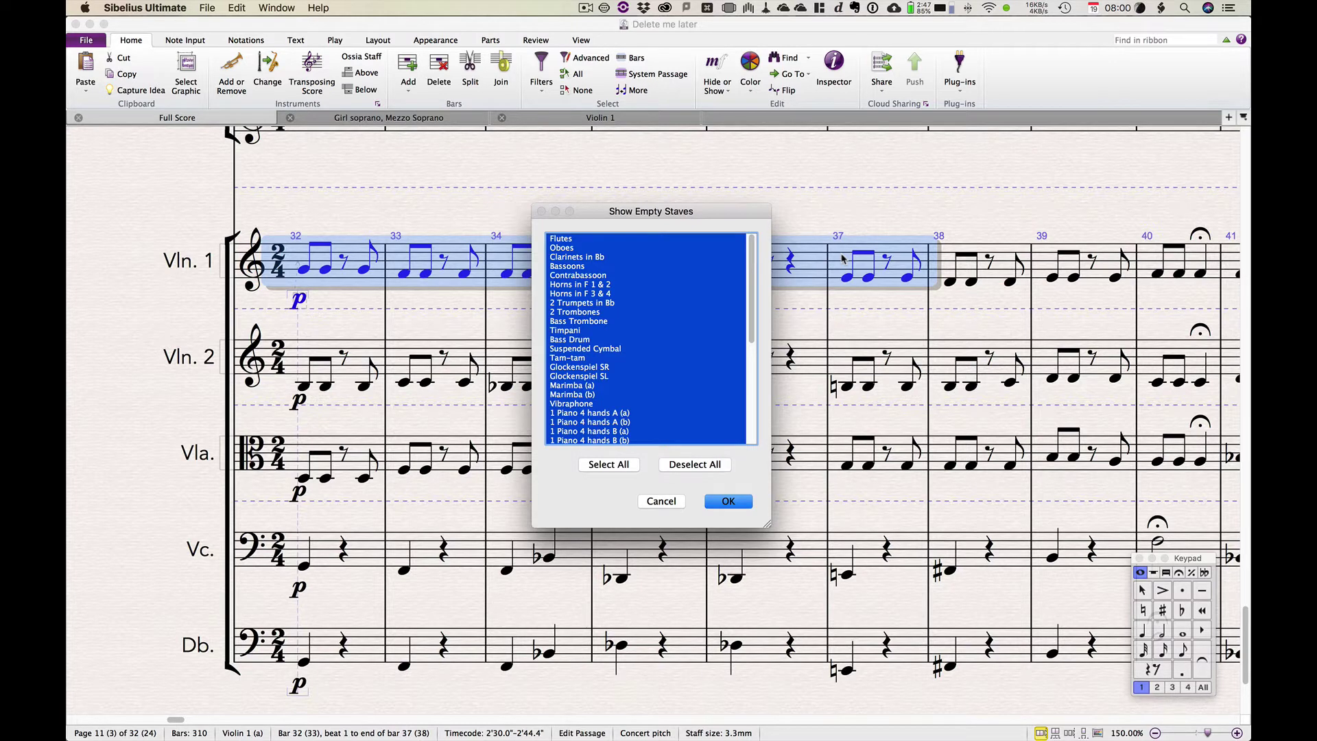
pyautogui.scroll(-6, 651, 354)
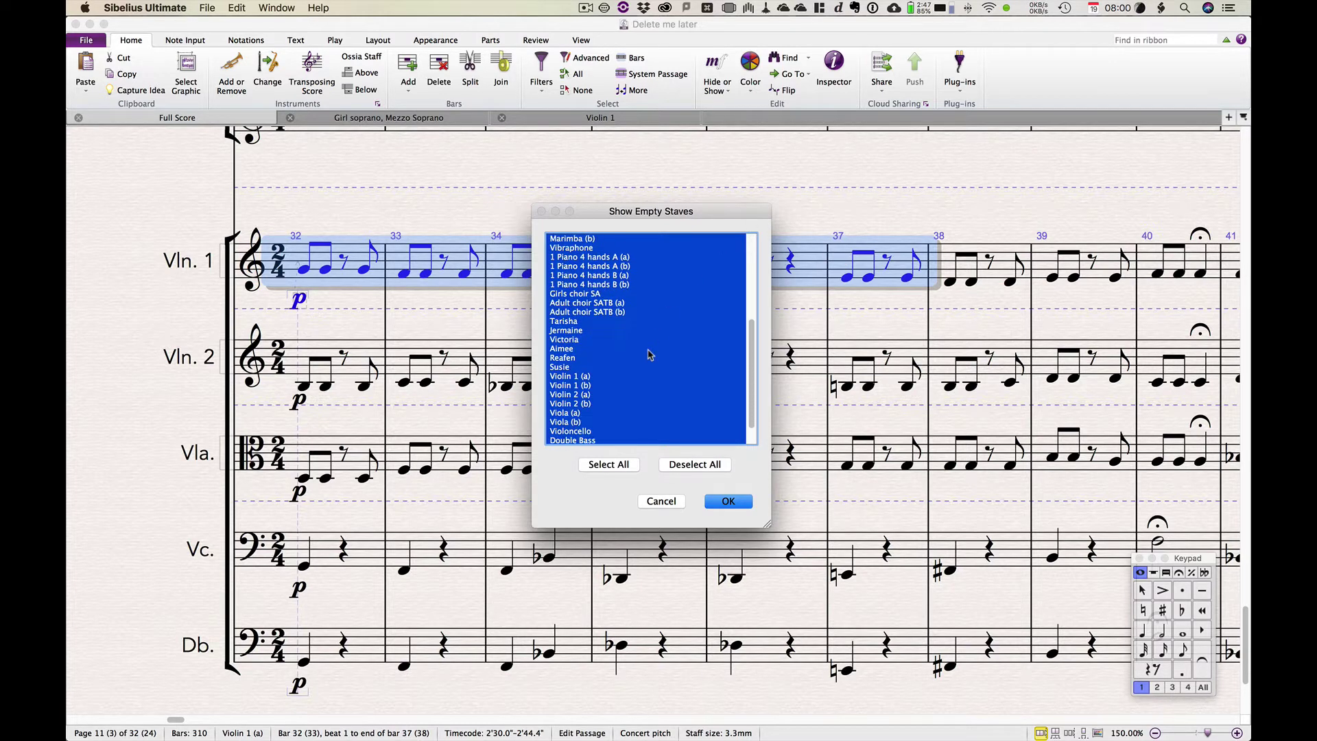
pyautogui.scroll(-2, 650, 355)
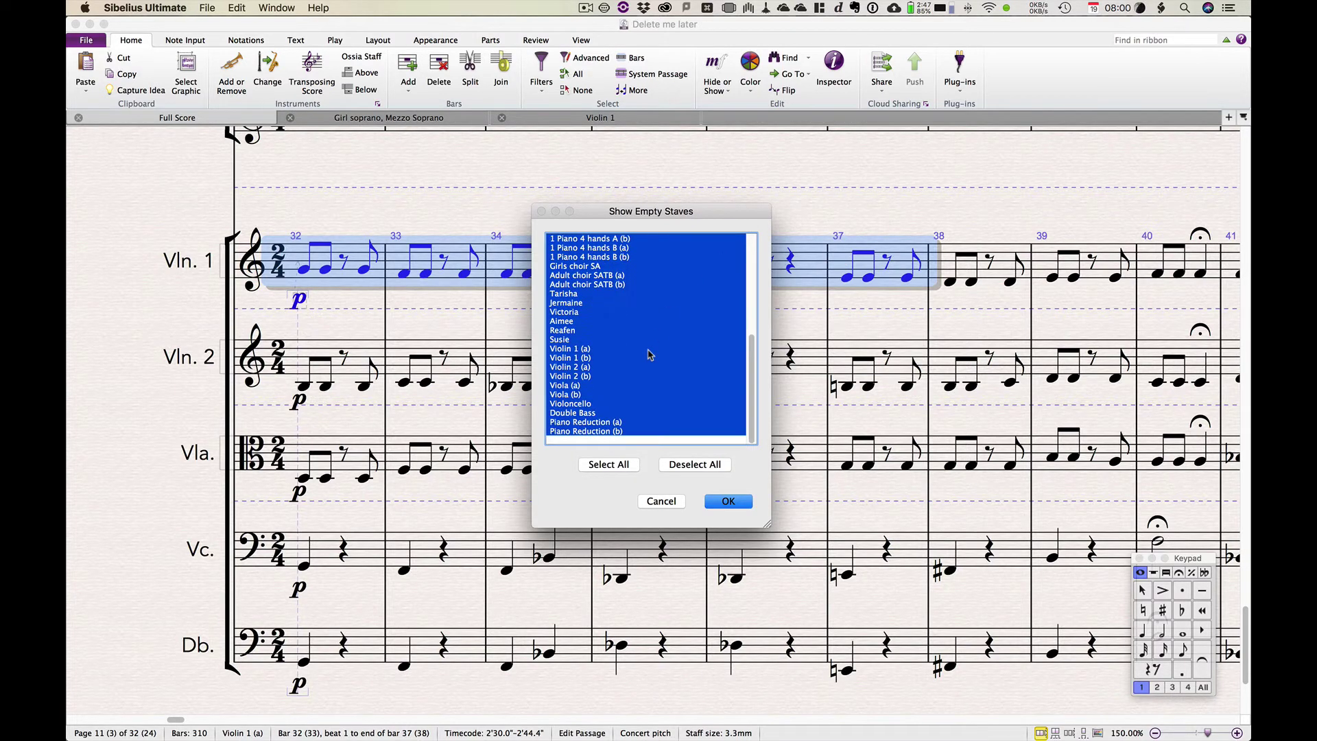
pyautogui.click(577, 358)
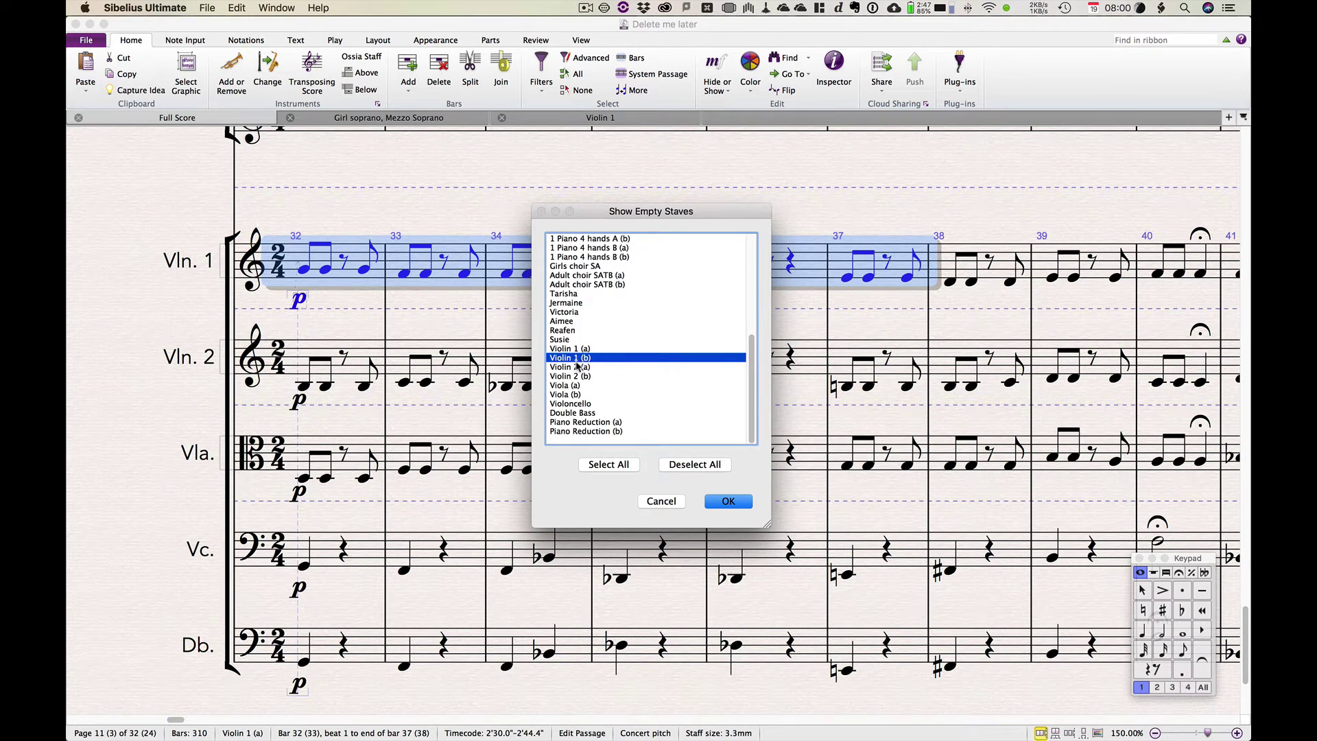
pyautogui.click(725, 502)
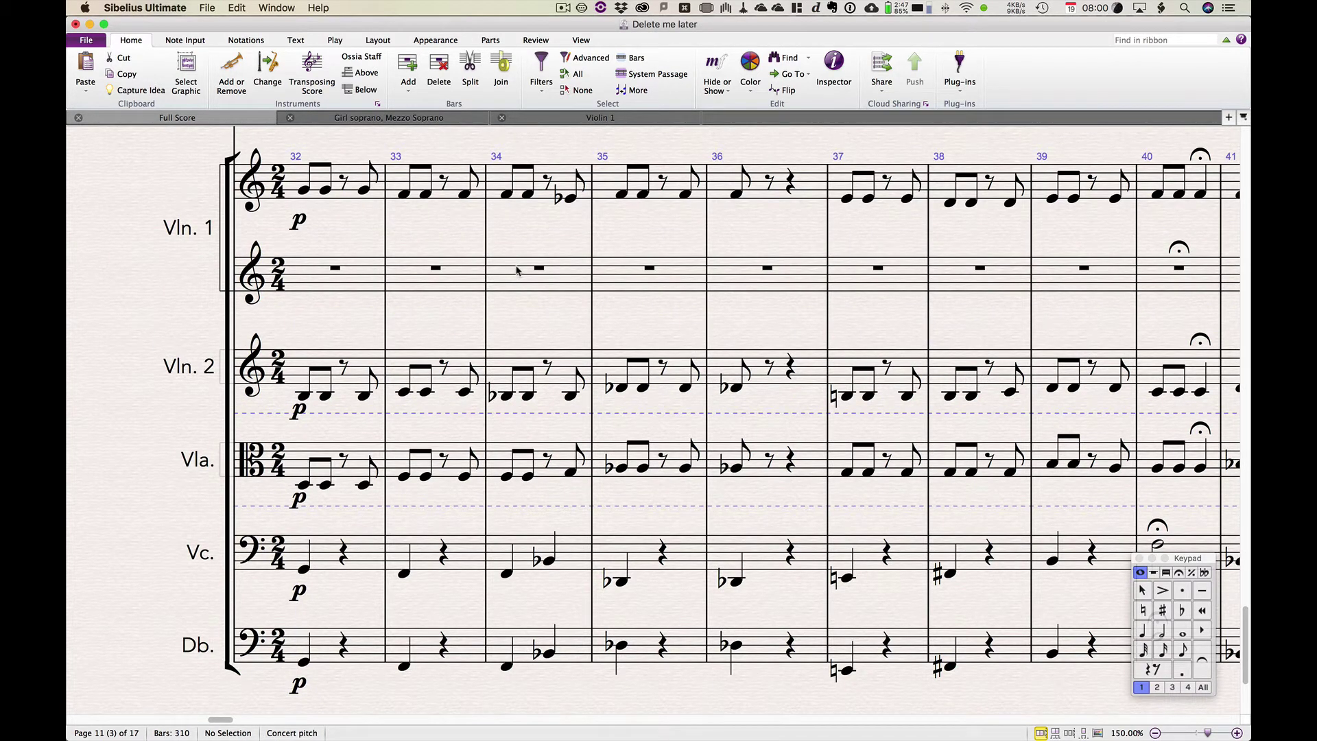
pyautogui.press('pagedown')
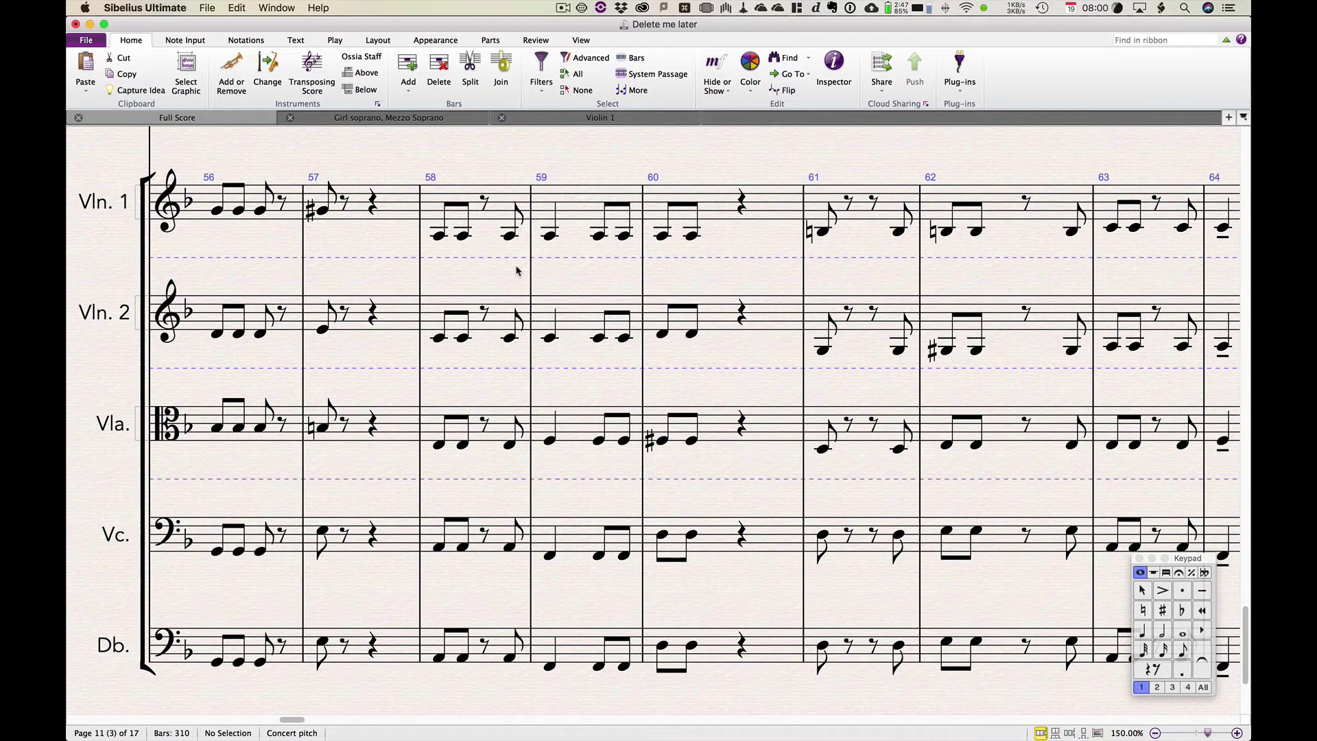
pyautogui.press('pageup')
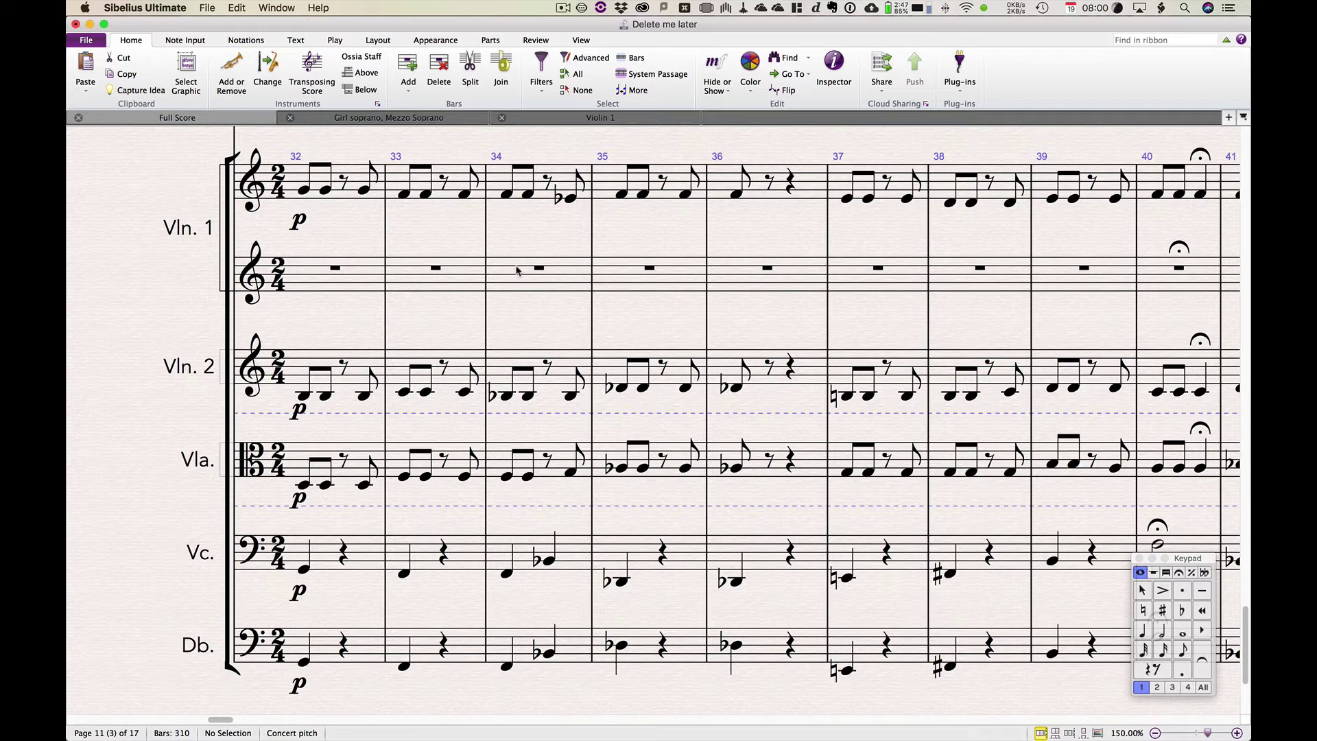
pyautogui.scroll(8, 517, 269)
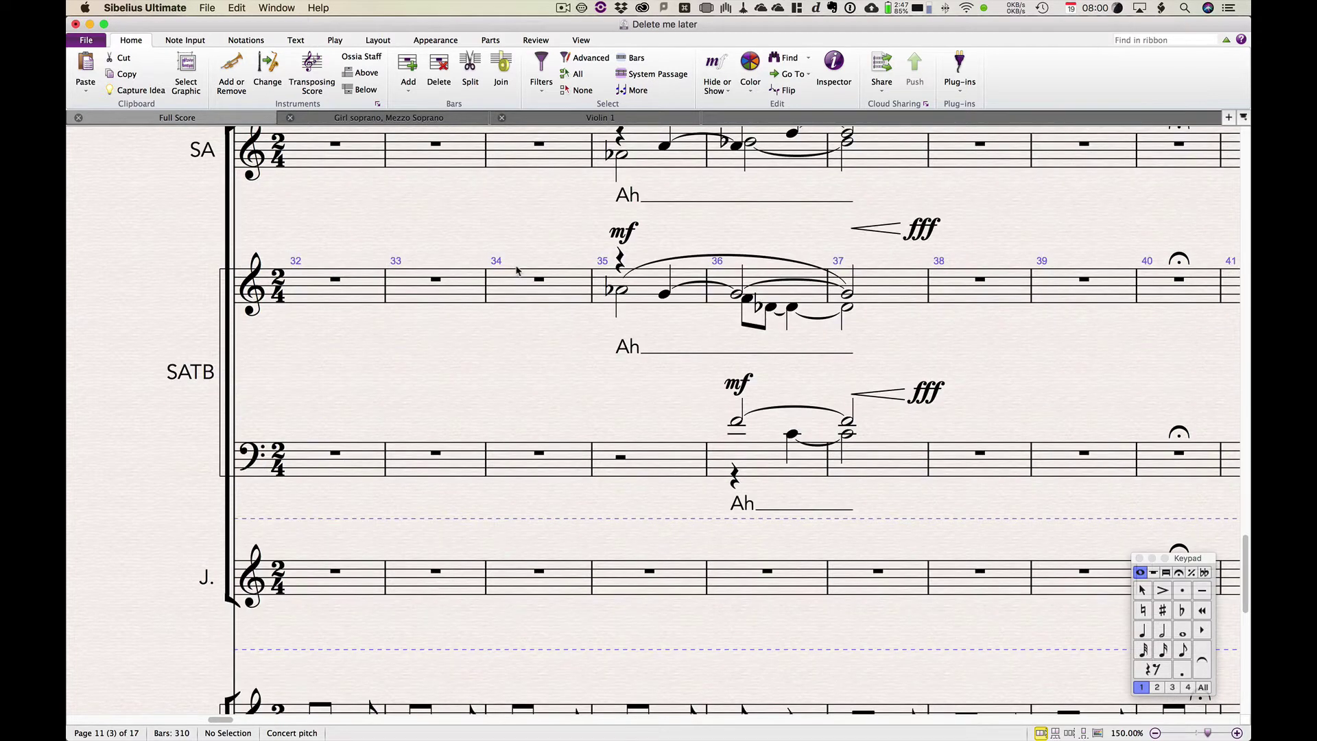
pyautogui.scroll(-10, 516, 270)
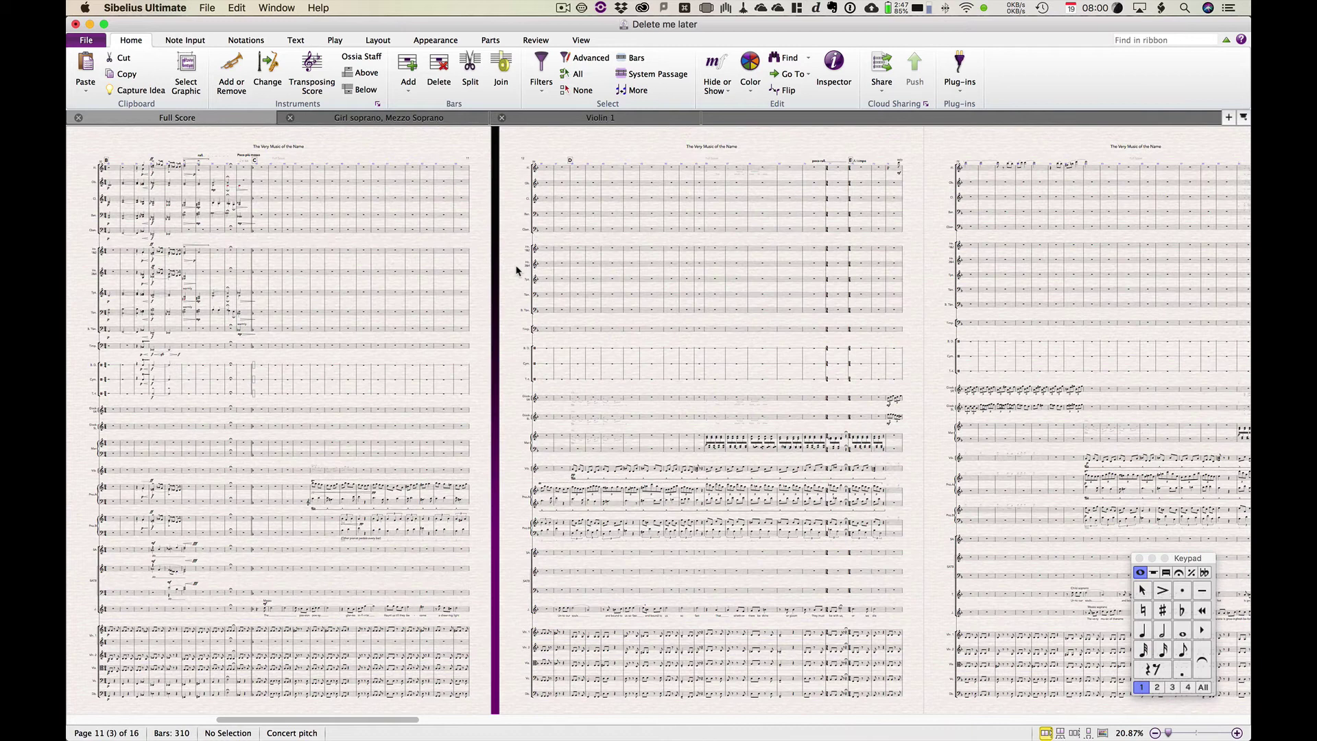
pyautogui.hscroll(10, 517, 270)
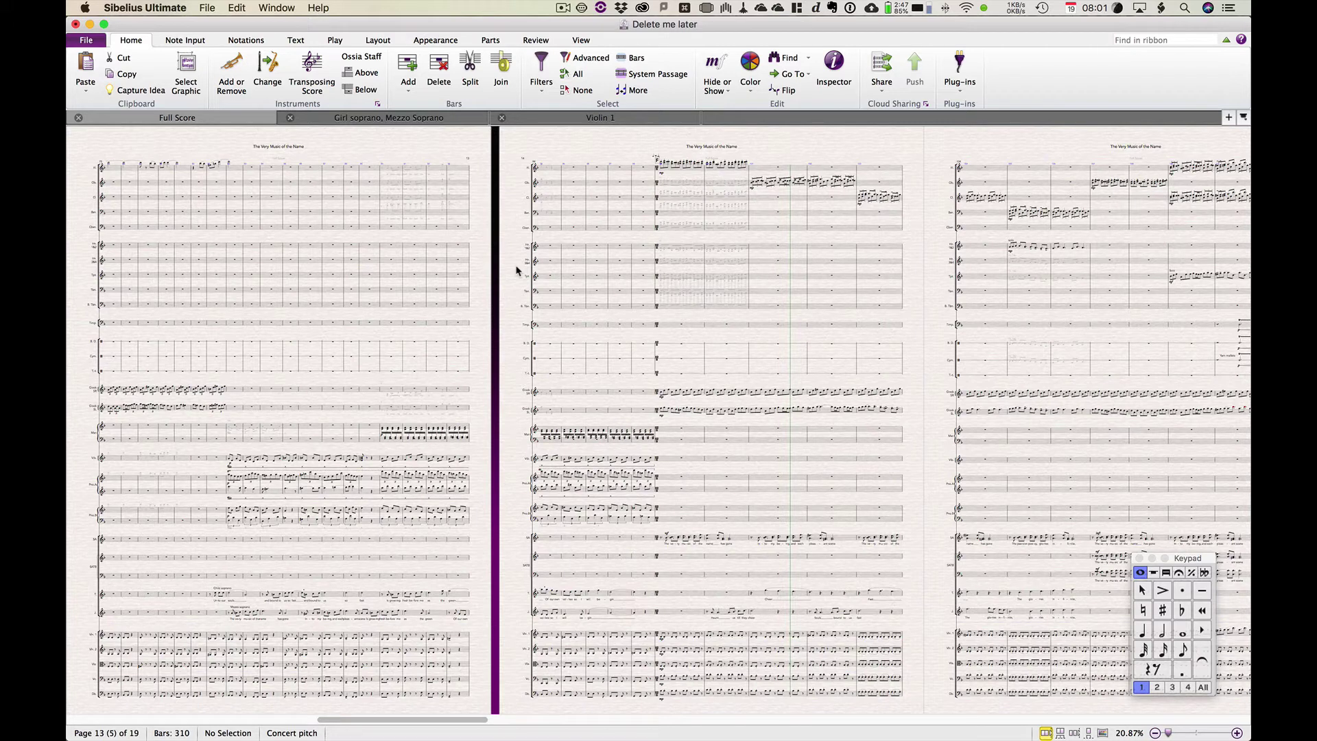
pyautogui.hscroll(1, 517, 269)
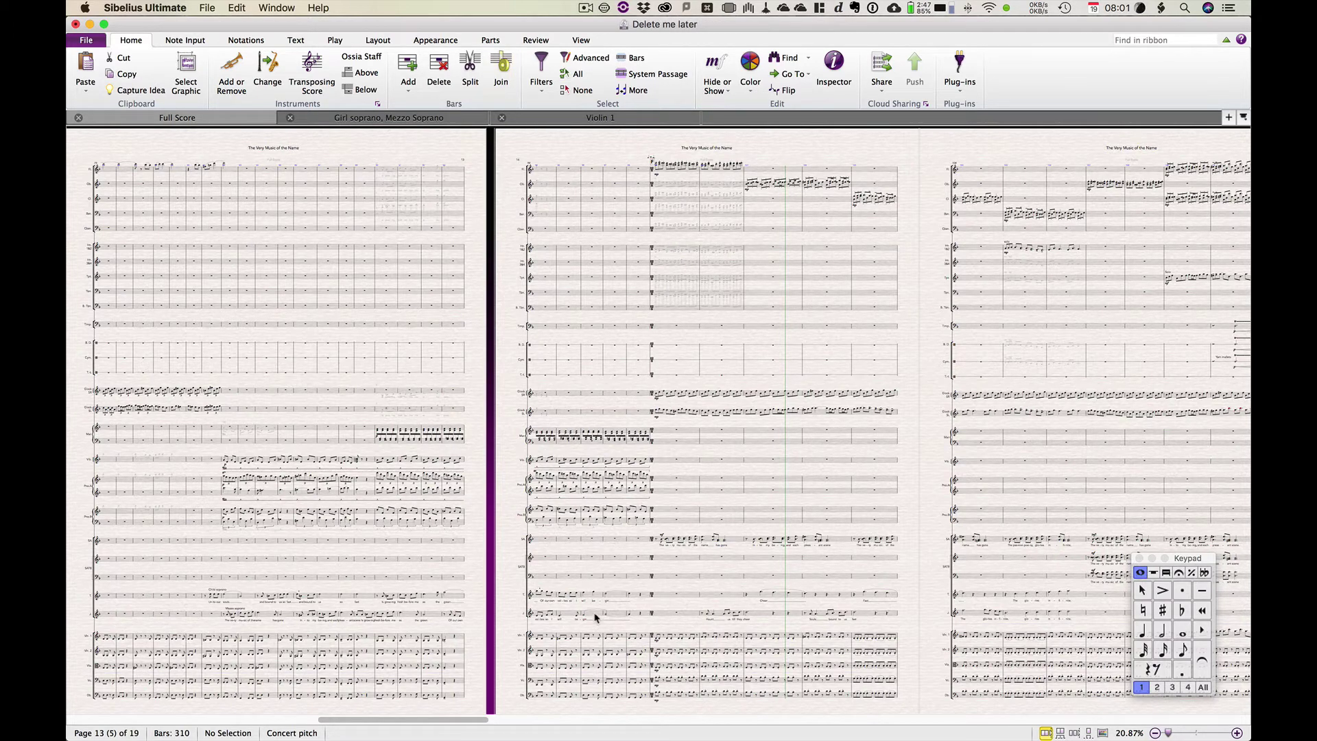
pyautogui.hscroll(5, 719, 356)
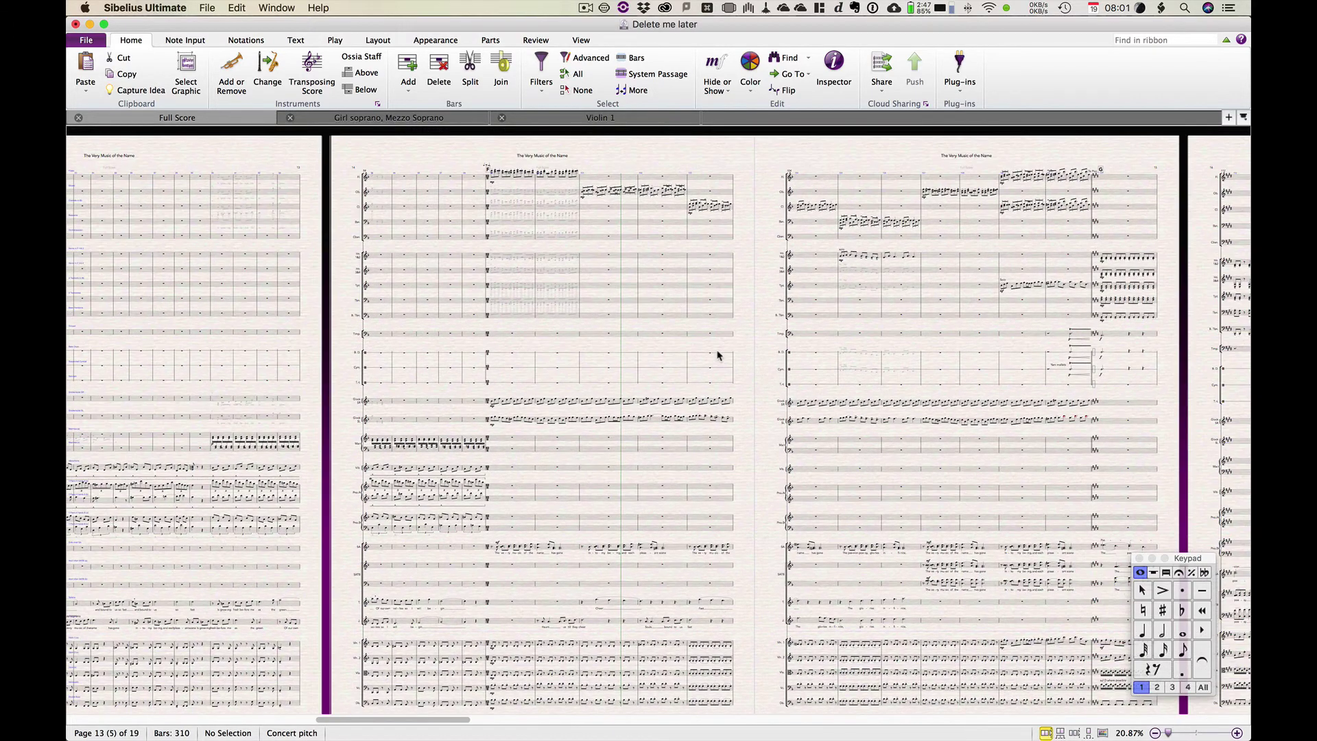
pyautogui.hscroll(10, 719, 355)
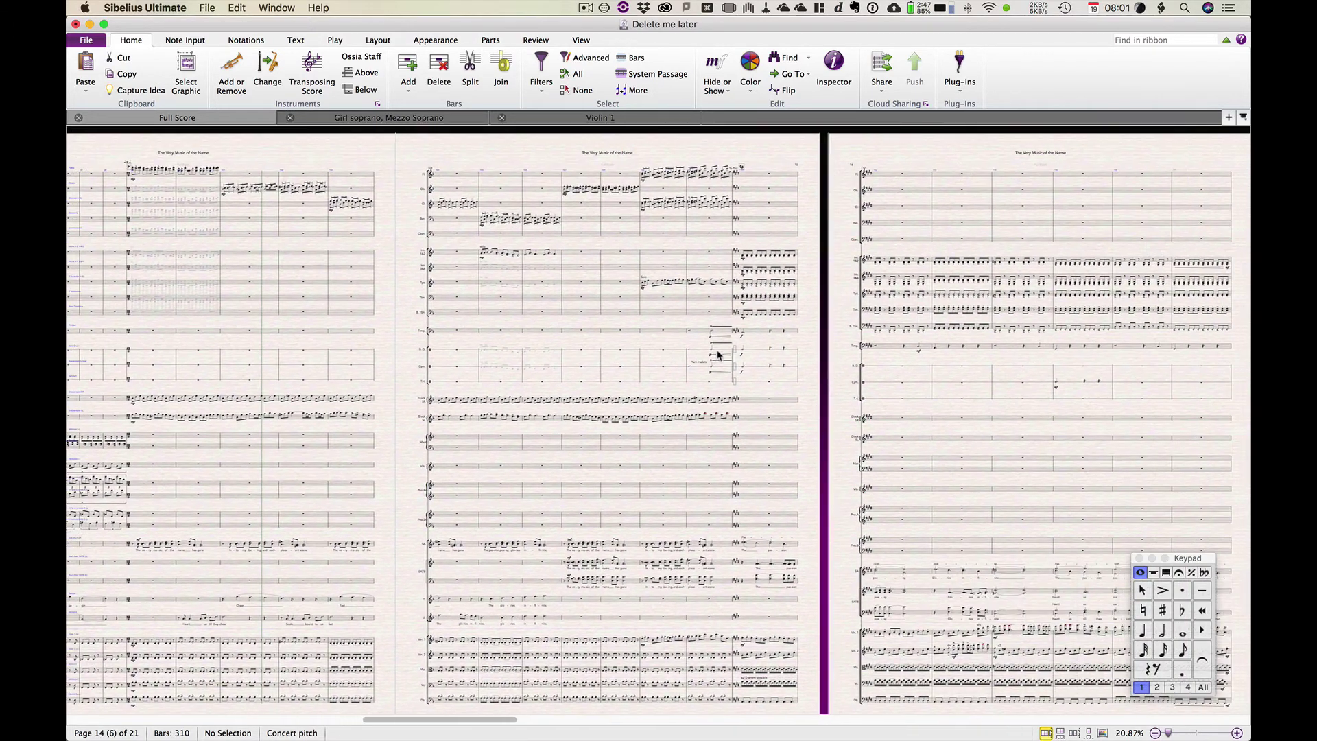
pyautogui.hscroll(15, 718, 355)
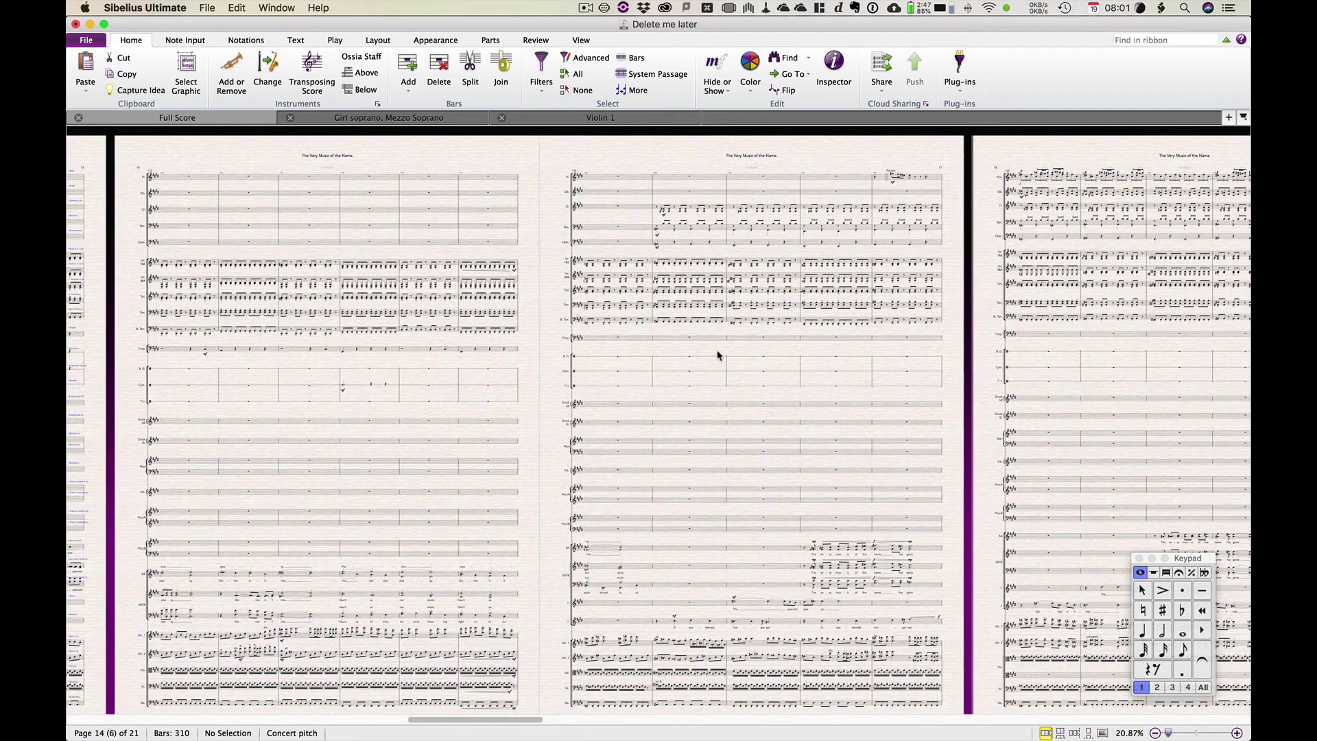
pyautogui.hscroll(15, 718, 355)
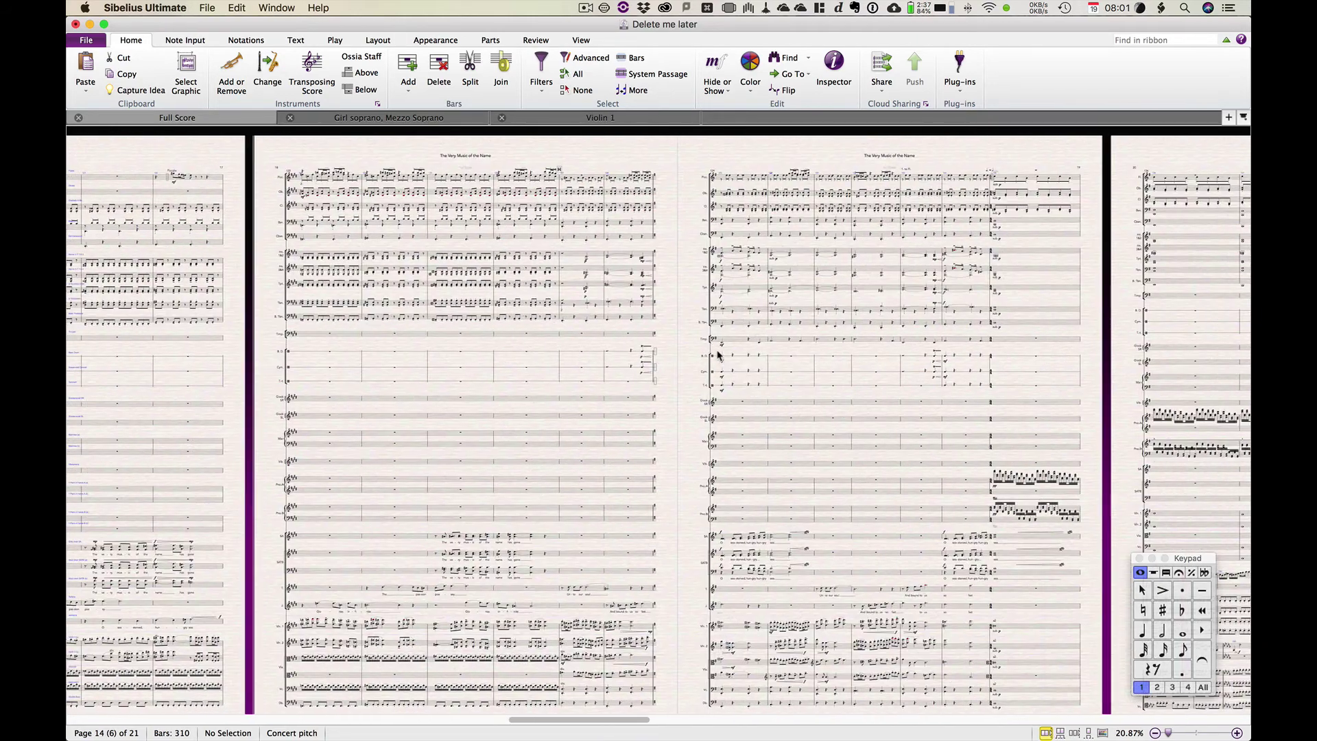
pyautogui.hscroll(15, 718, 356)
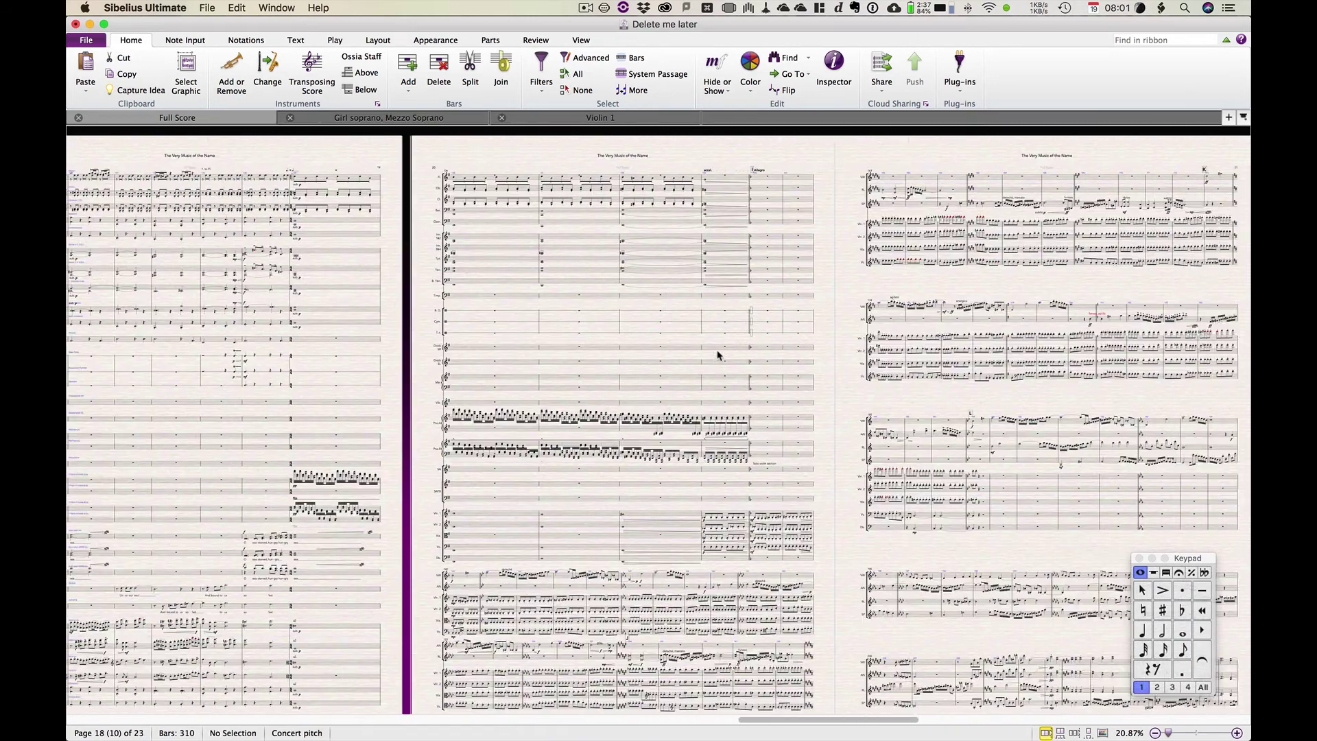
pyautogui.hscroll(12, 718, 355)
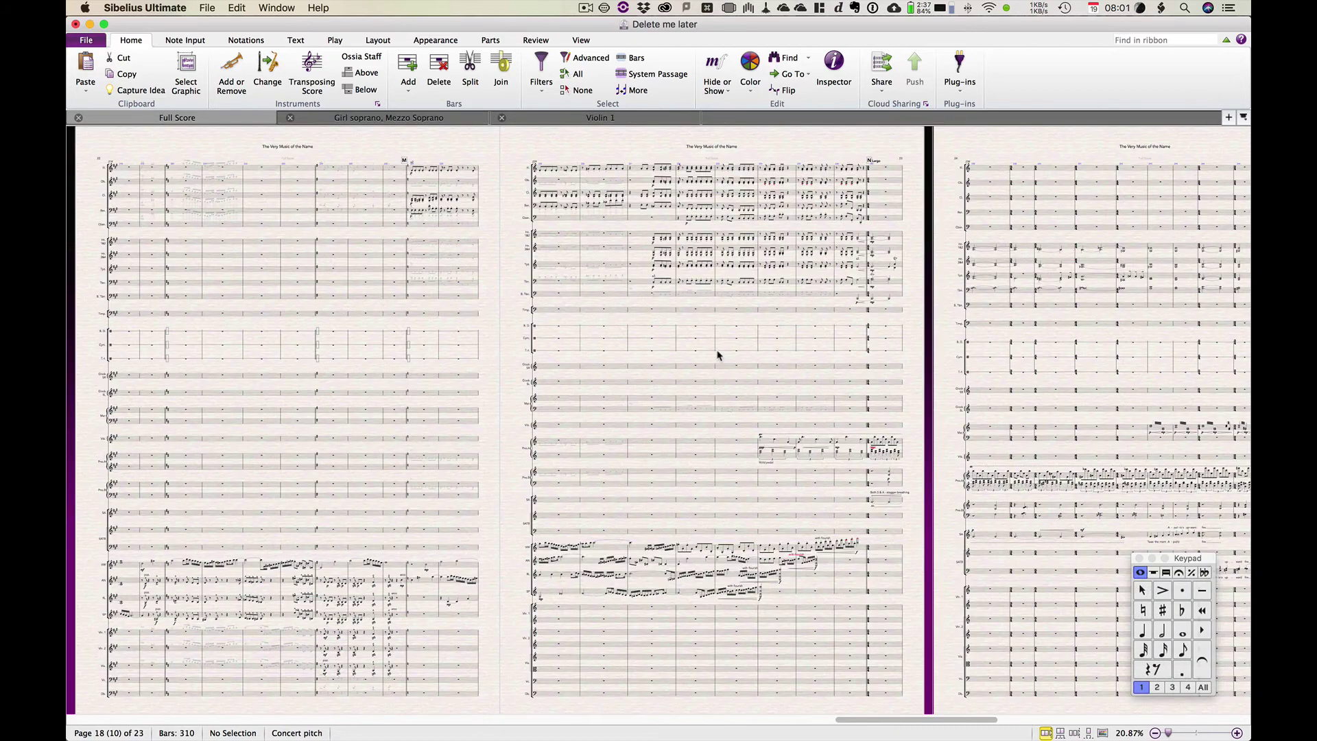
pyautogui.hscroll(-10, 718, 355)
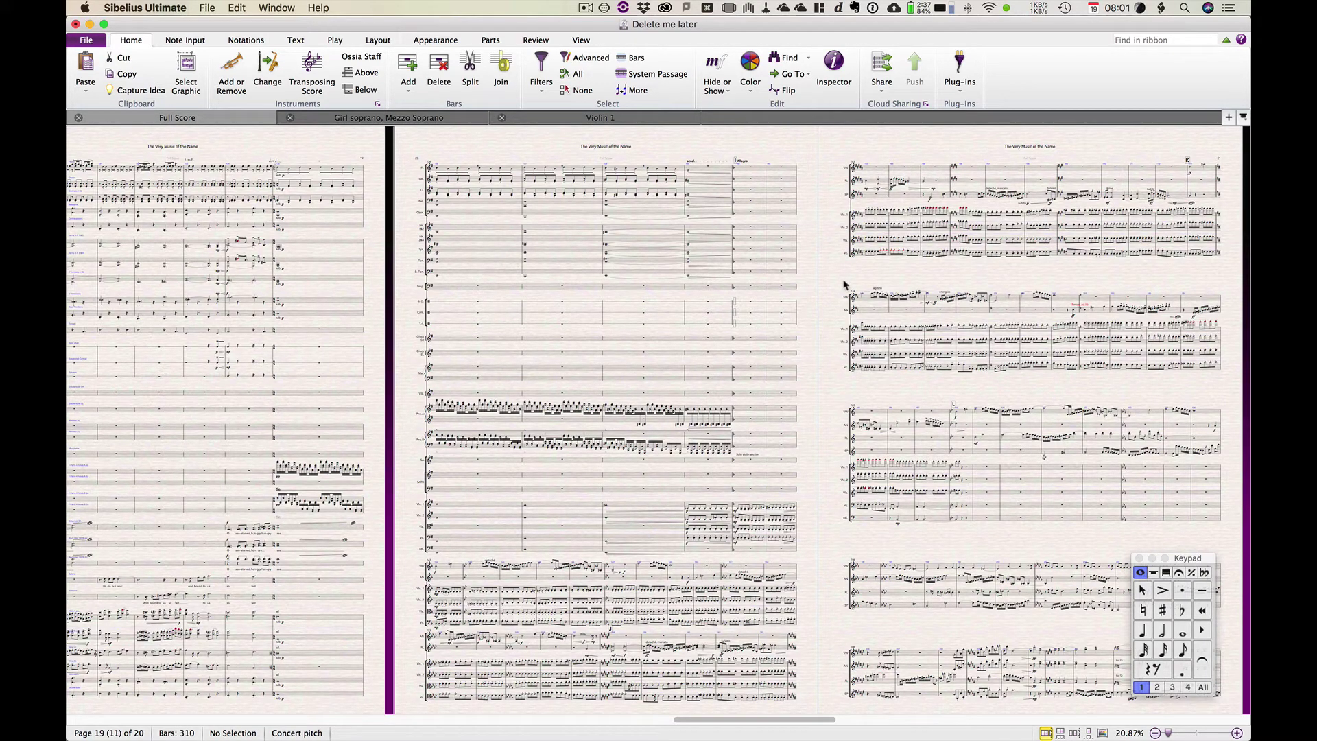
pyautogui.scroll(5, 844, 285)
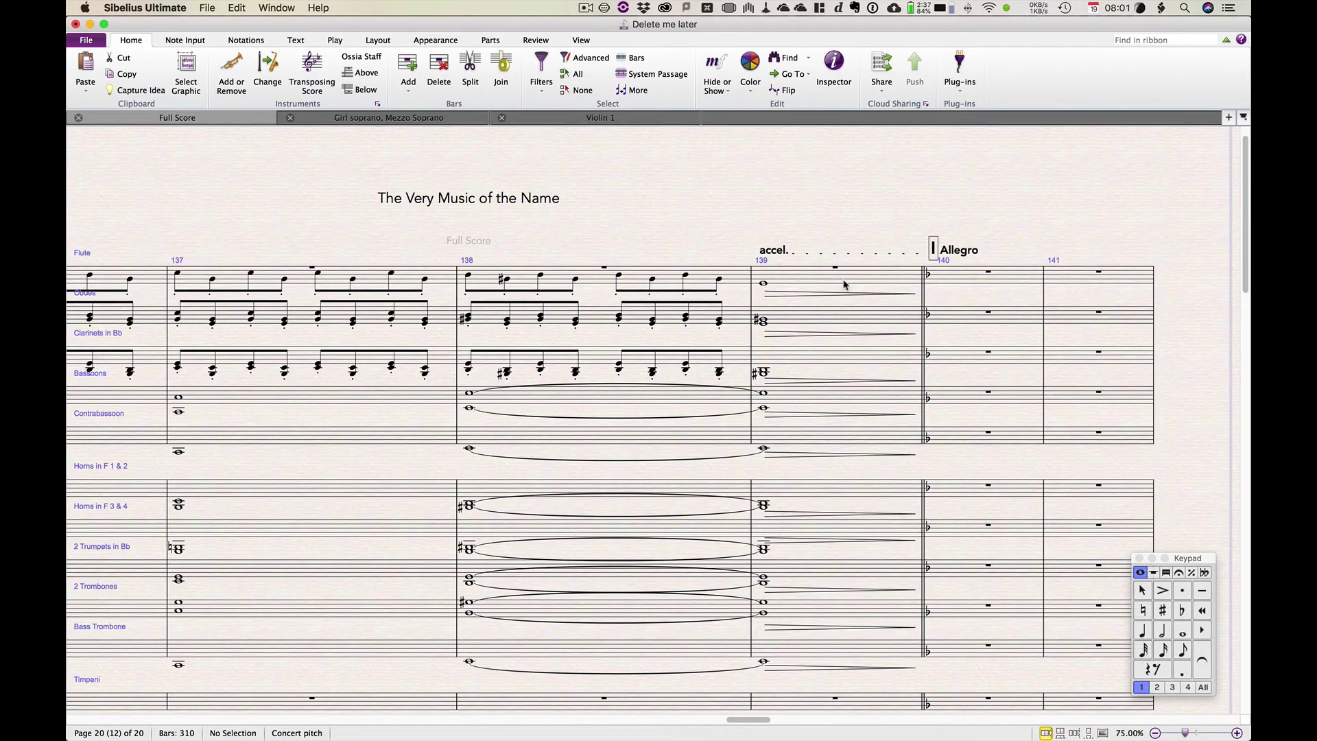
pyautogui.hscroll(10, 844, 285)
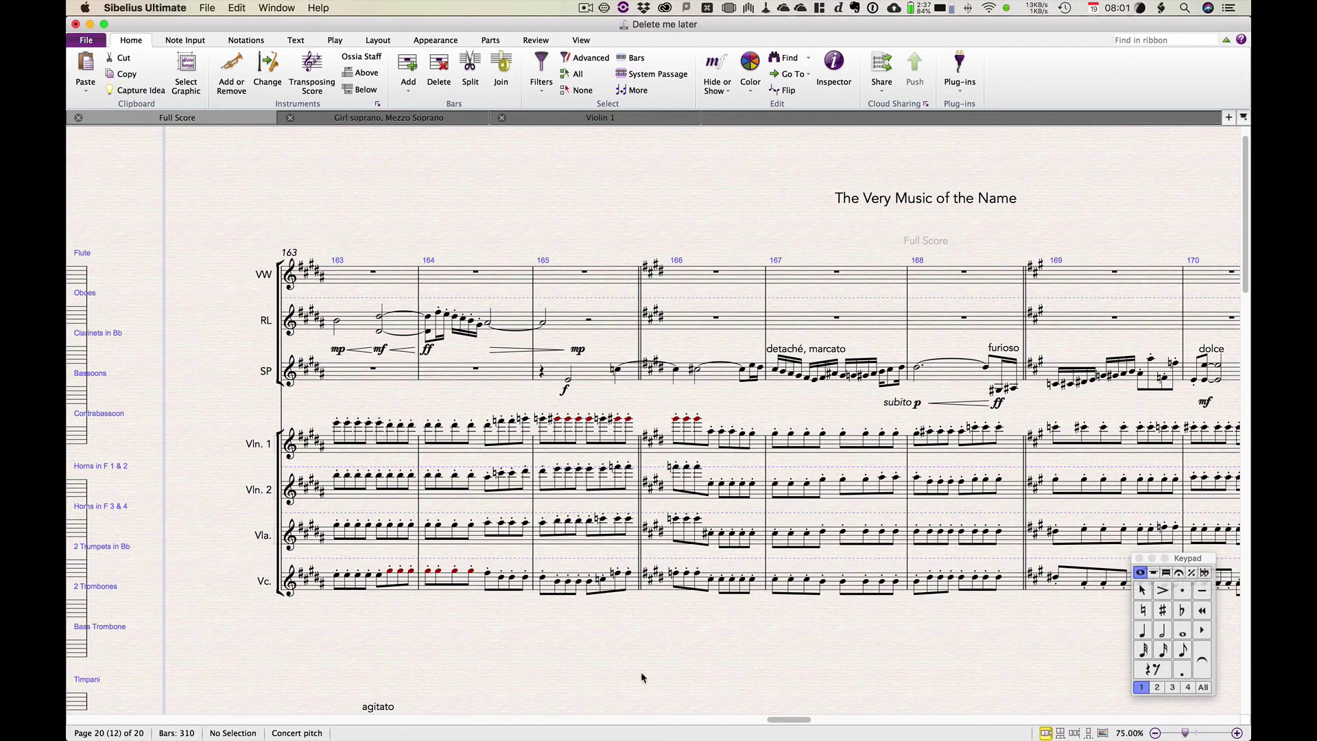
pyautogui.scroll(-2, 625, 690)
pyautogui.hscroll(2, 626, 690)
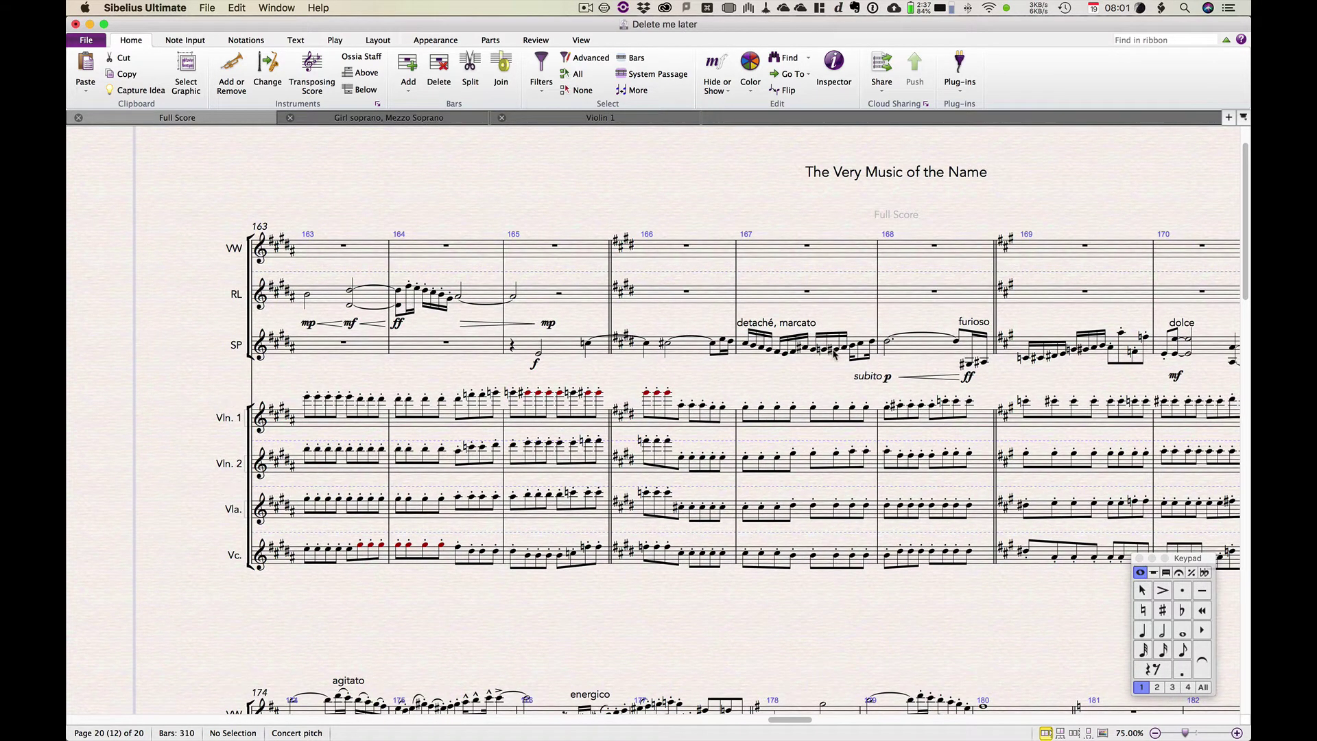
pyautogui.scroll(-3, 834, 354)
pyautogui.hscroll(1, 833, 354)
pyautogui.scroll(-15, 833, 354)
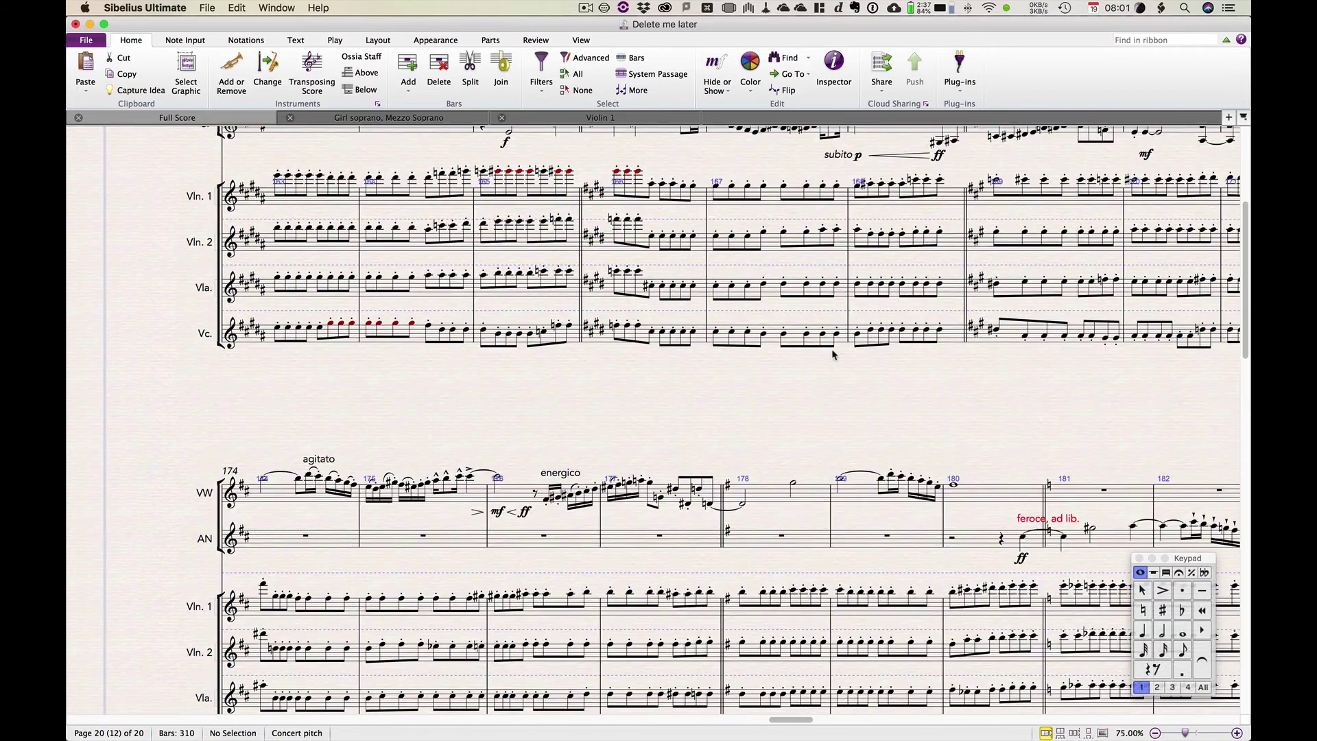
pyautogui.scroll(-1, 834, 354)
pyautogui.hscroll(-1, 834, 354)
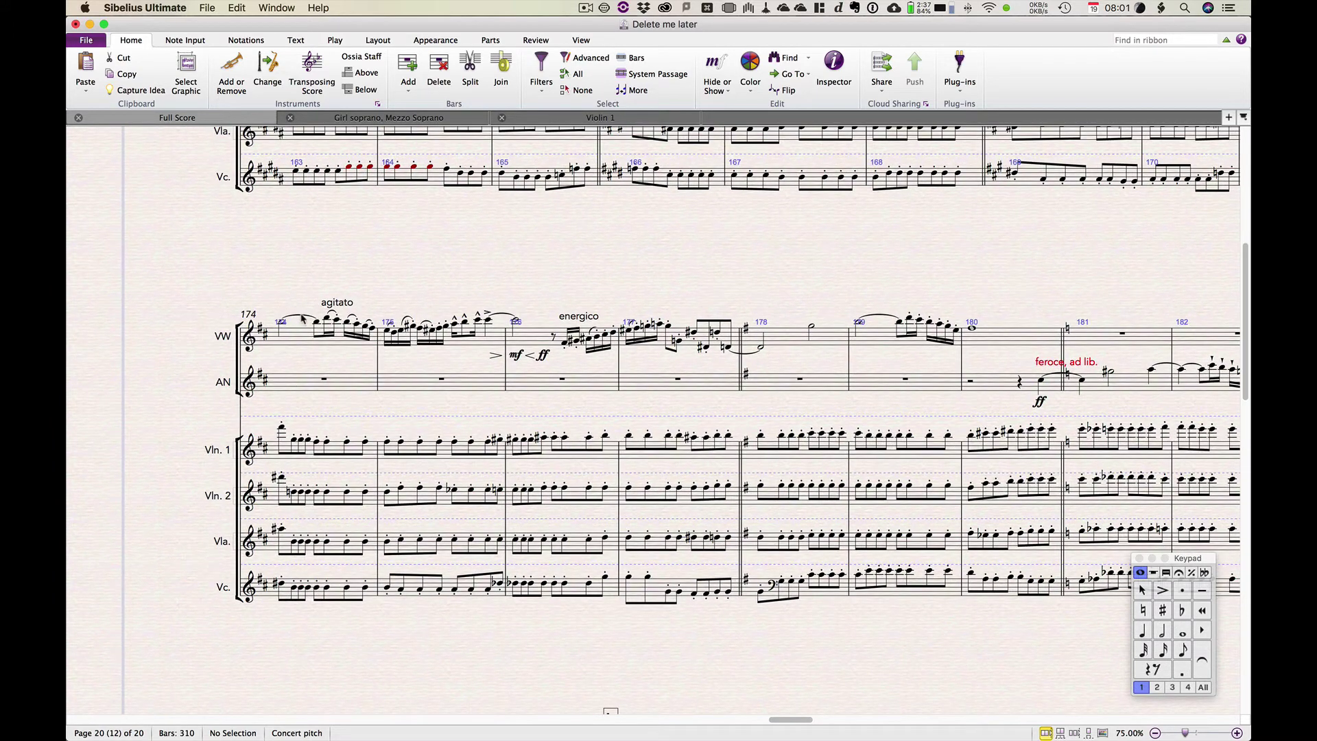
pyautogui.scroll(-14, 302, 317)
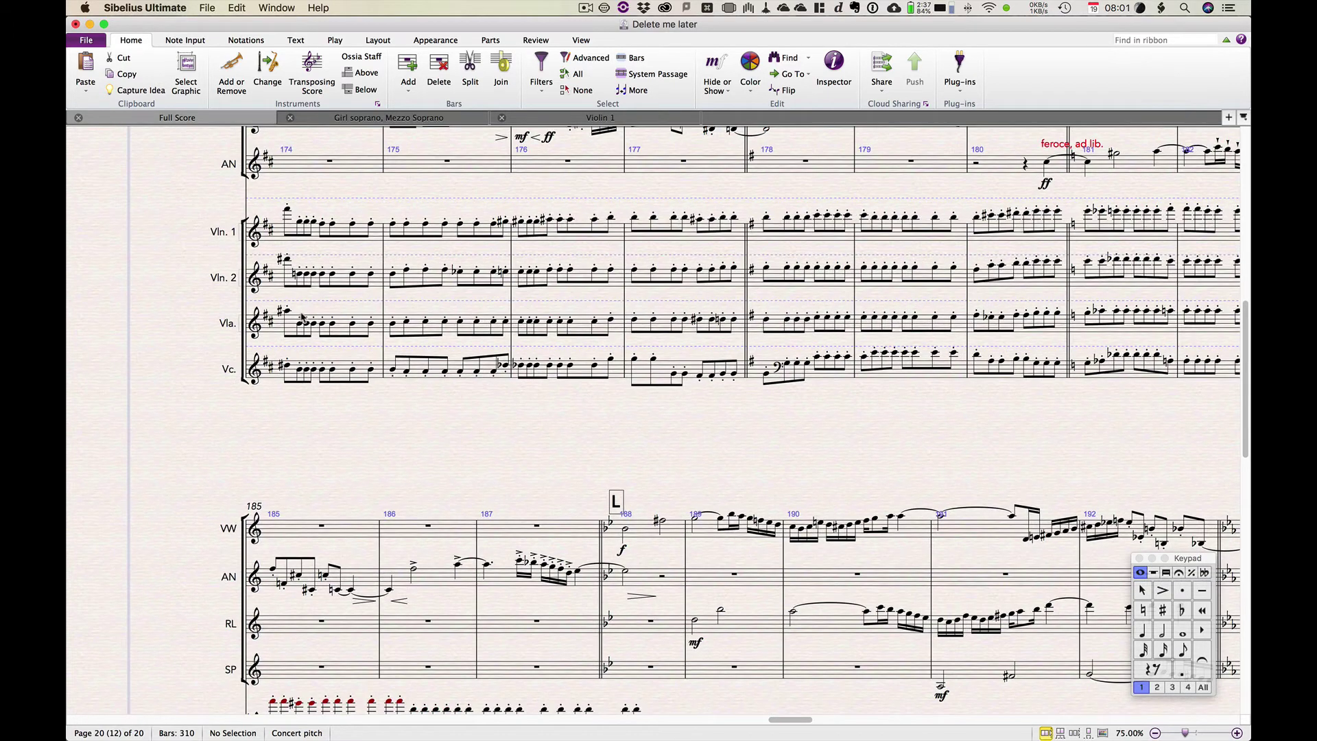
pyautogui.scroll(-10, 302, 317)
pyautogui.hscroll(2, 302, 317)
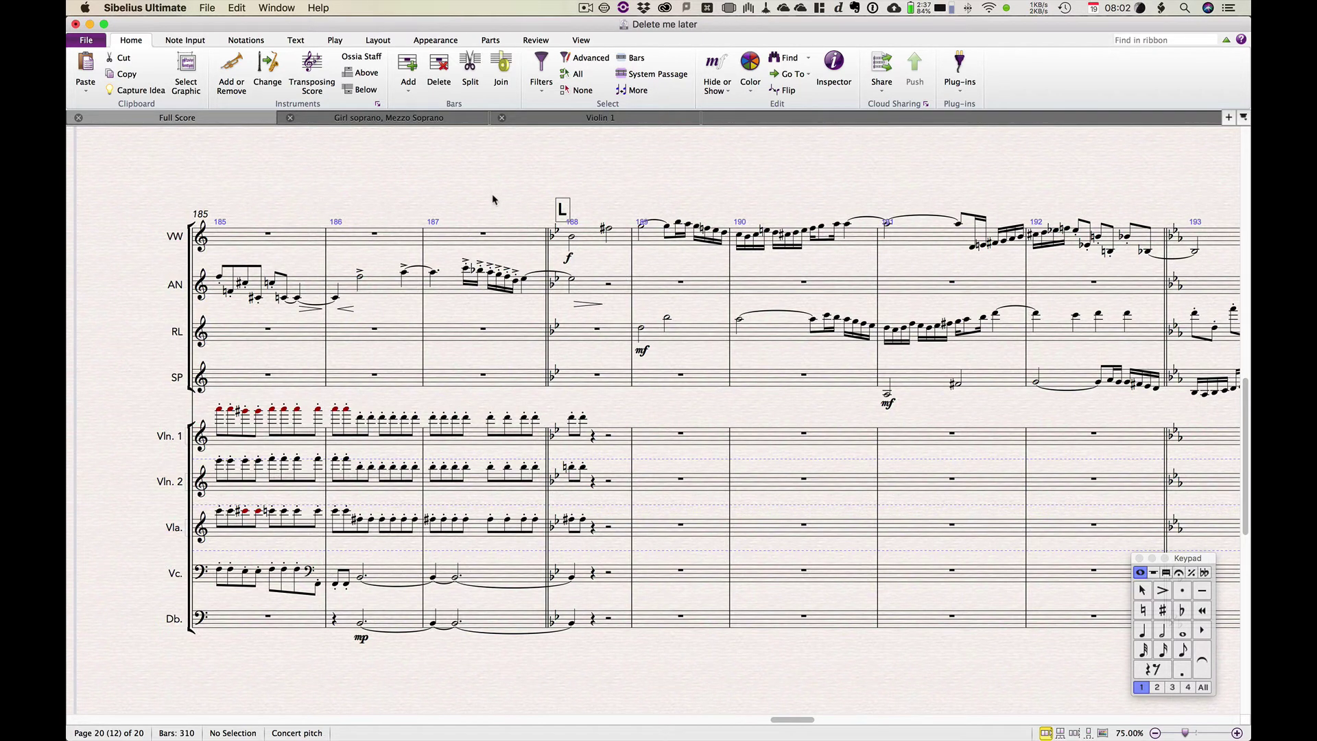
pyautogui.scroll(3, 492, 200)
pyautogui.scroll(-5, 492, 200)
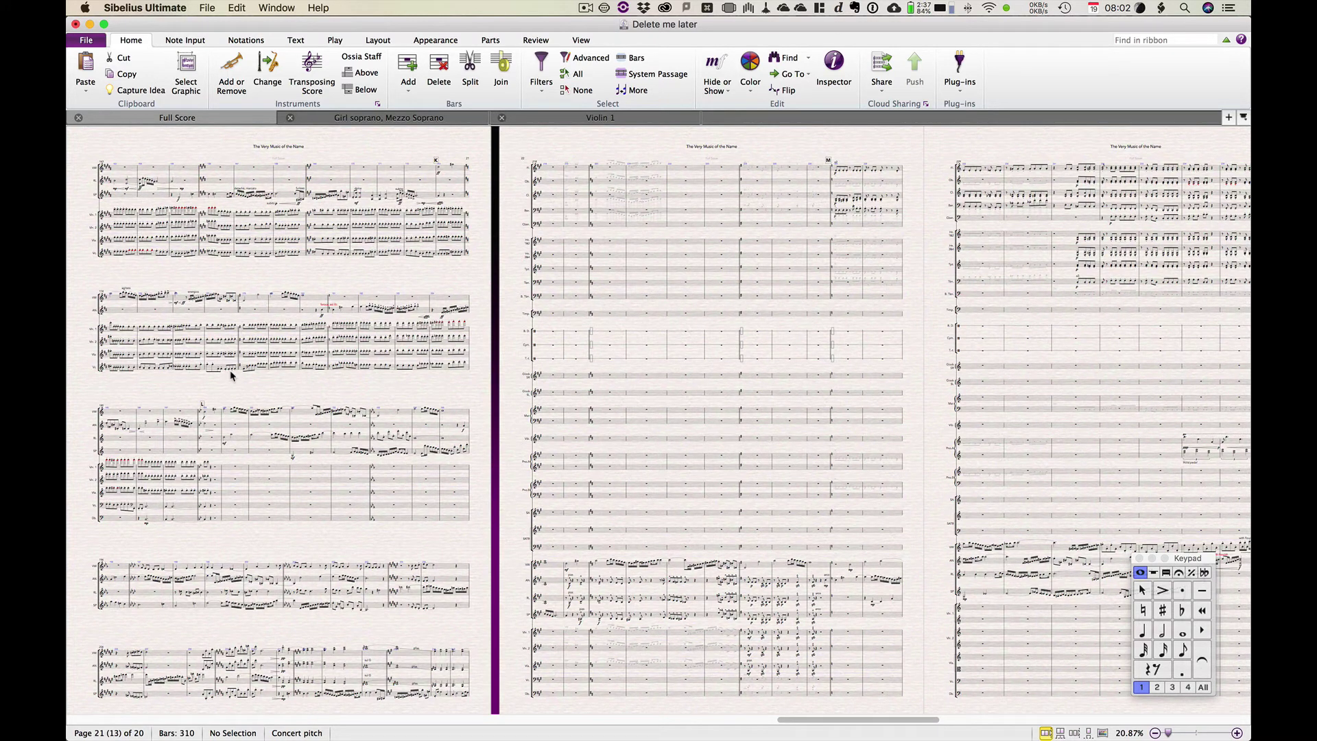
pyautogui.hscroll(-2, 230, 375)
pyautogui.hscroll(-1, 231, 376)
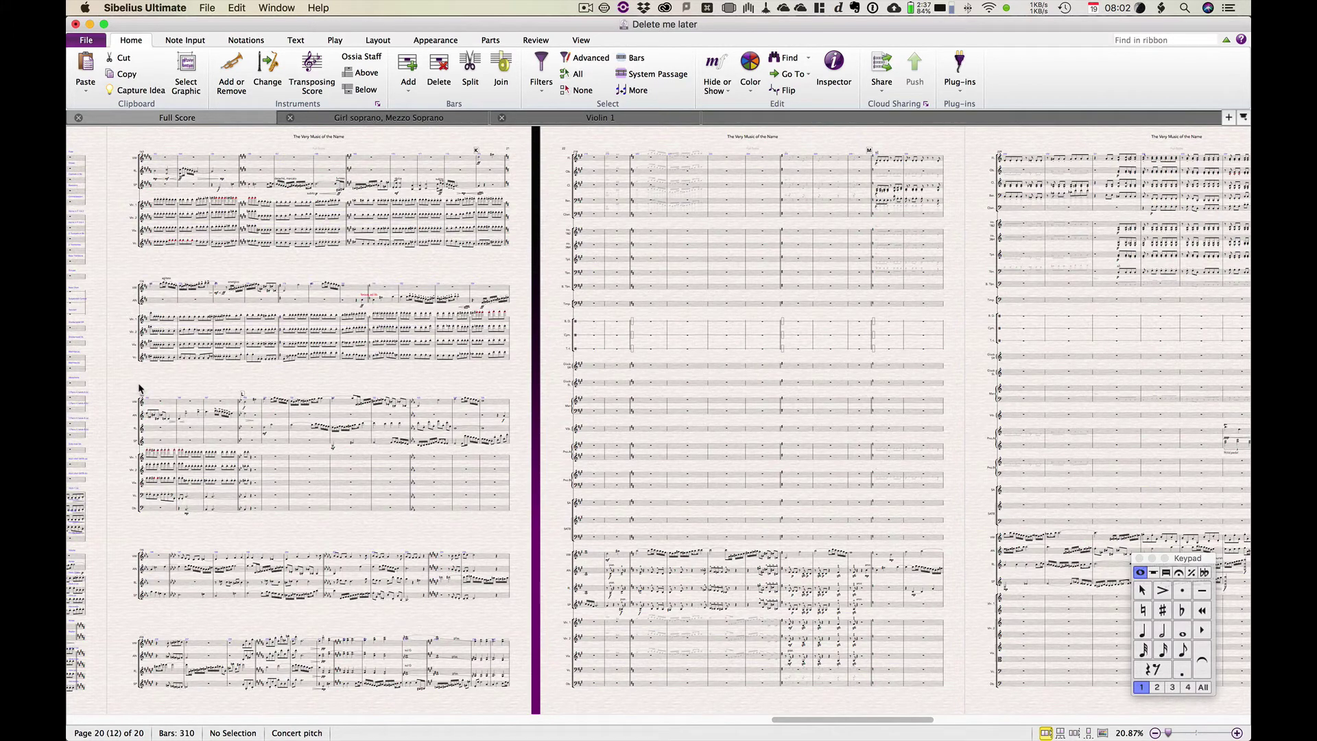
# In Engraving Rules > Instruments, set system separators to appear with 1 staff and apply.
pyautogui.press('super+shift+e')
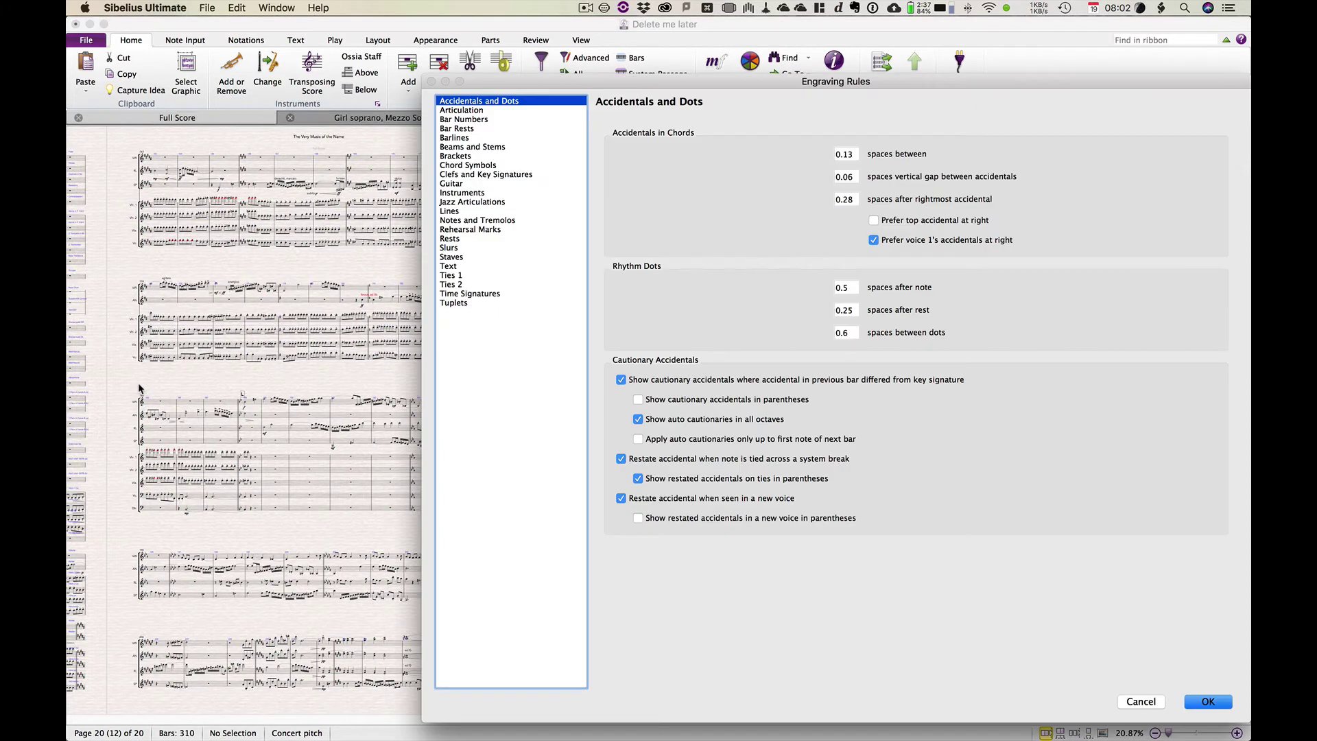
pyautogui.click(449, 258)
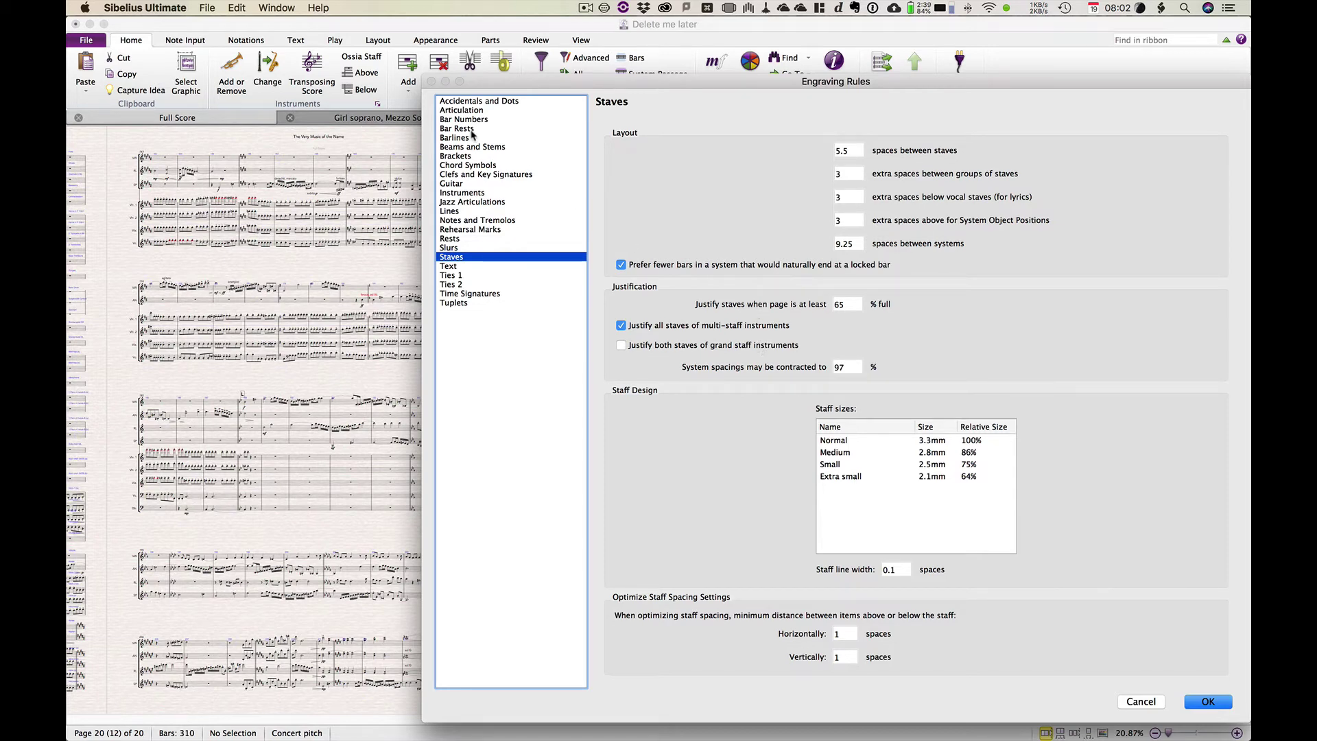
pyautogui.click(454, 194)
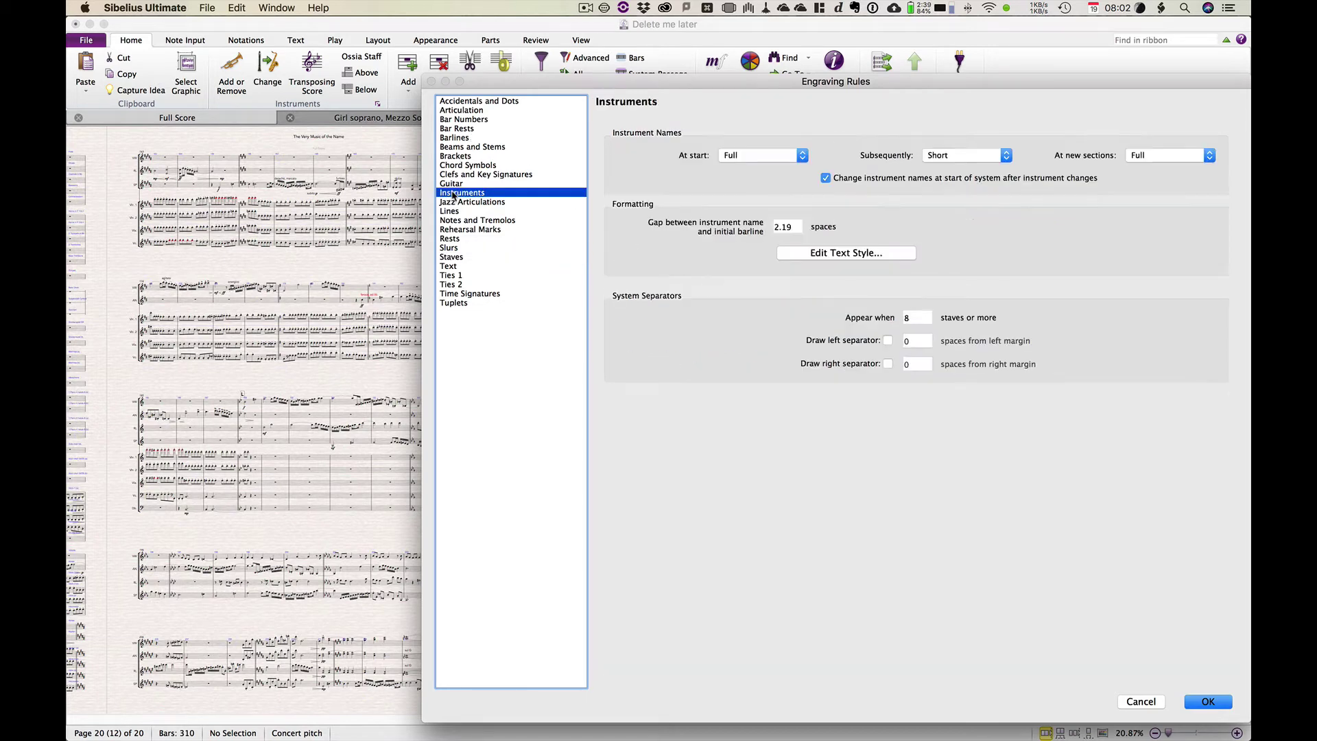
pyautogui.click(911, 317)
pyautogui.press('BackSpace')
pyautogui.write('1')
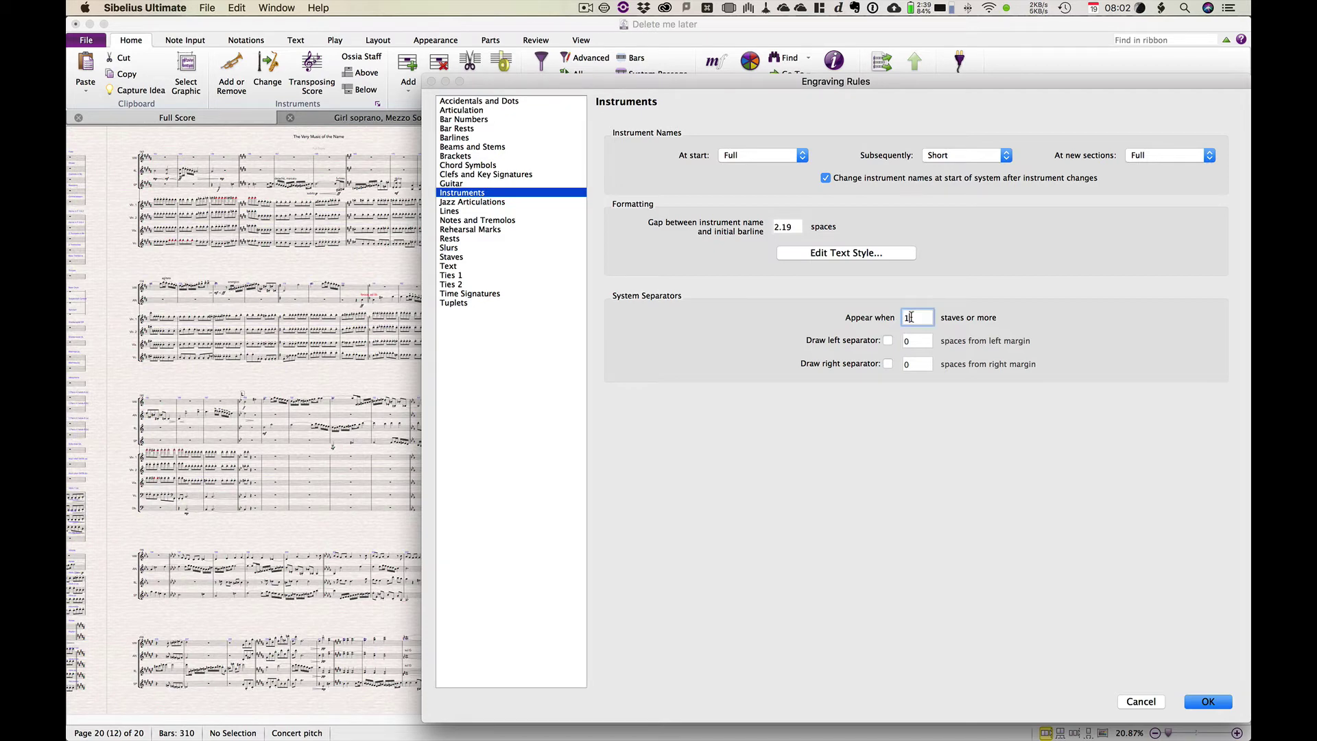
pyautogui.press('Return')
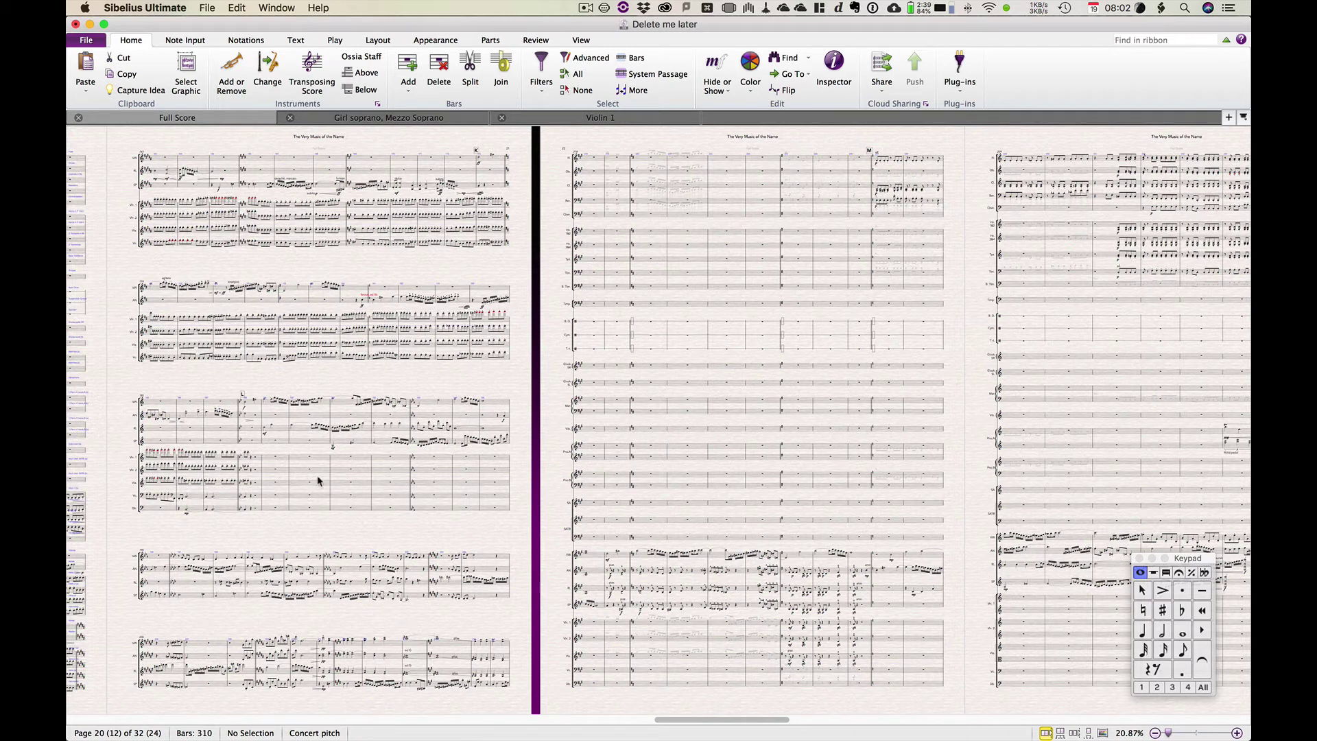
# Select the bars 218–228 system from the Horns staff down to the lowest empty staff.
pyautogui.hscroll(-2, 306, 496)
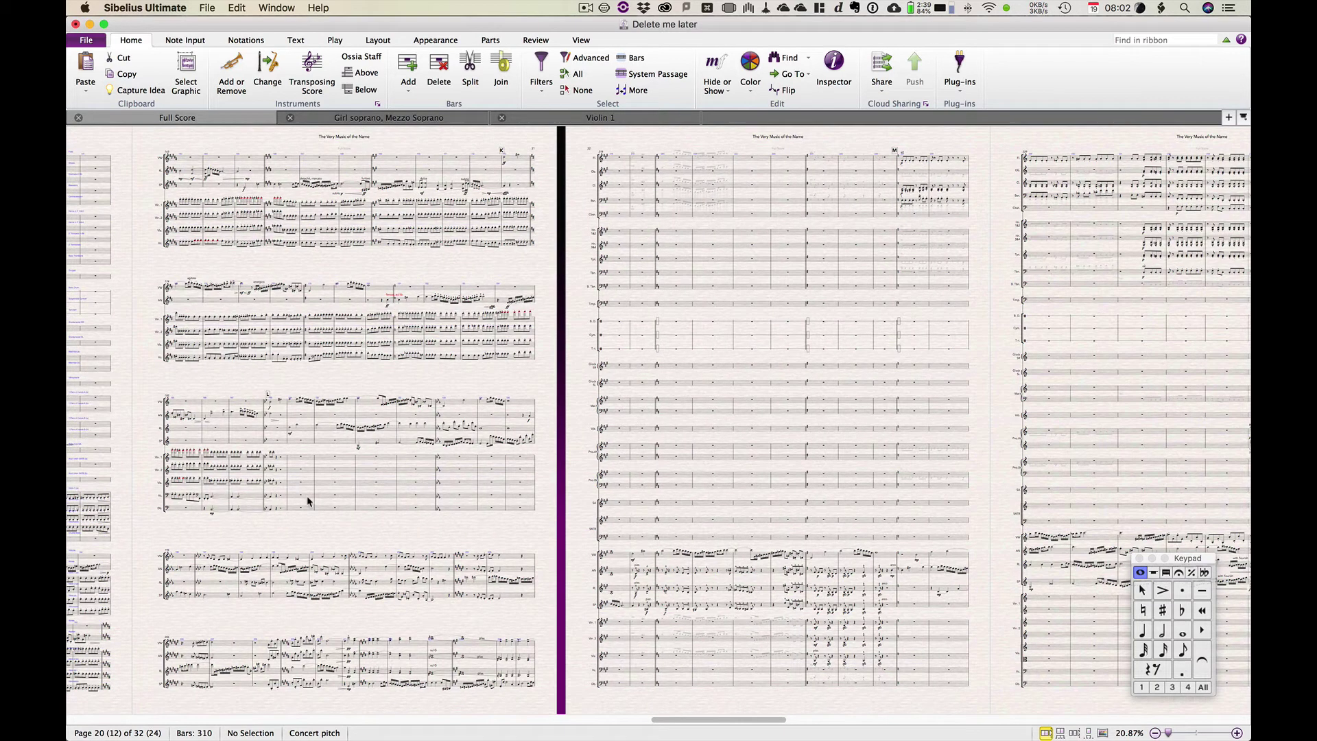
pyautogui.click(831, 232)
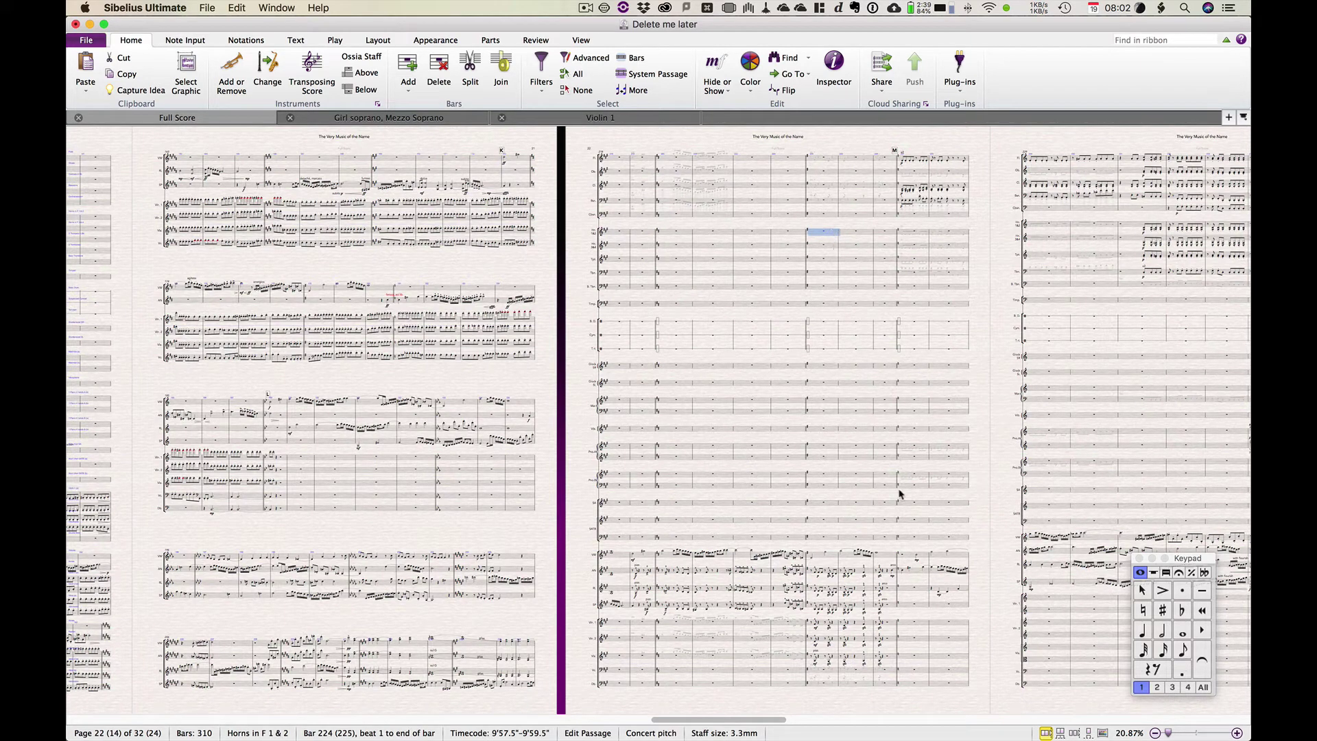
pyautogui.keyDown('shift'); pyautogui.click(922, 541); pyautogui.keyUp('shift')
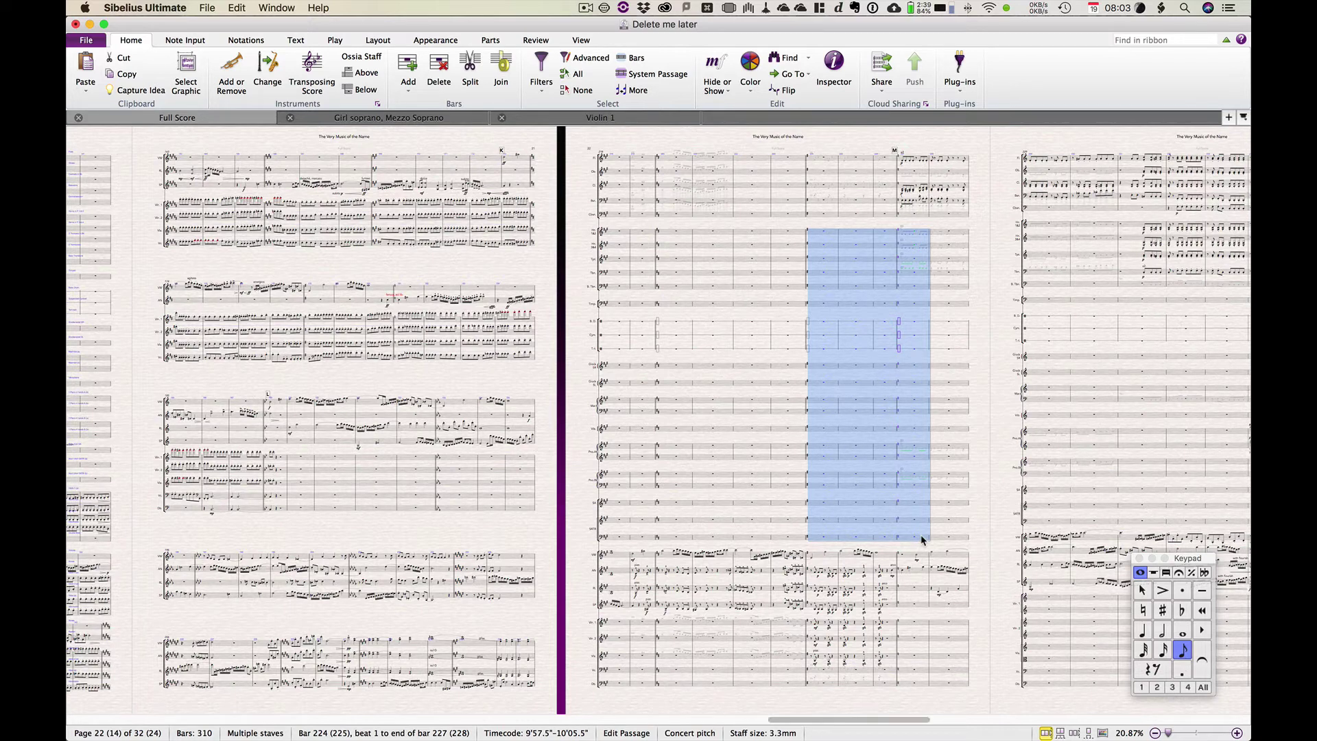
pyautogui.doubleClick(624, 235)
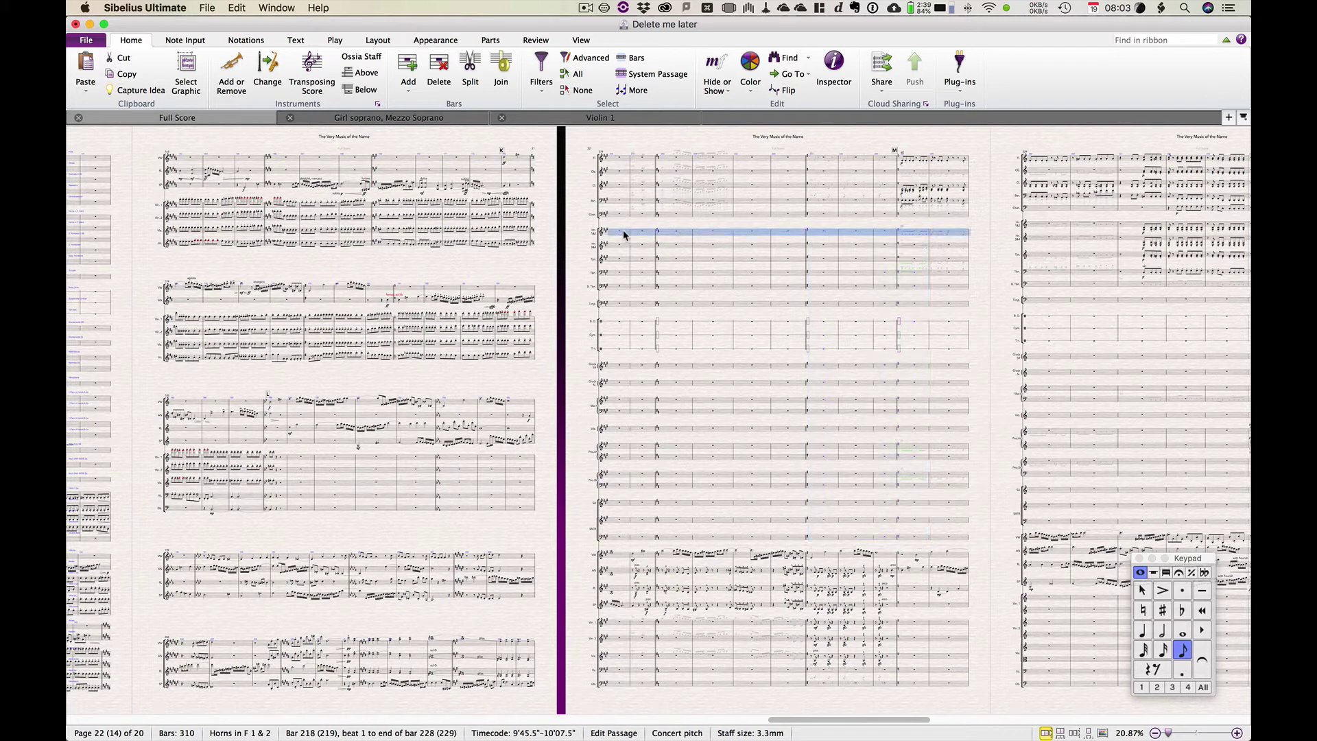
pyautogui.keyDown('shift'); pyautogui.click(623, 540); pyautogui.keyUp('shift')
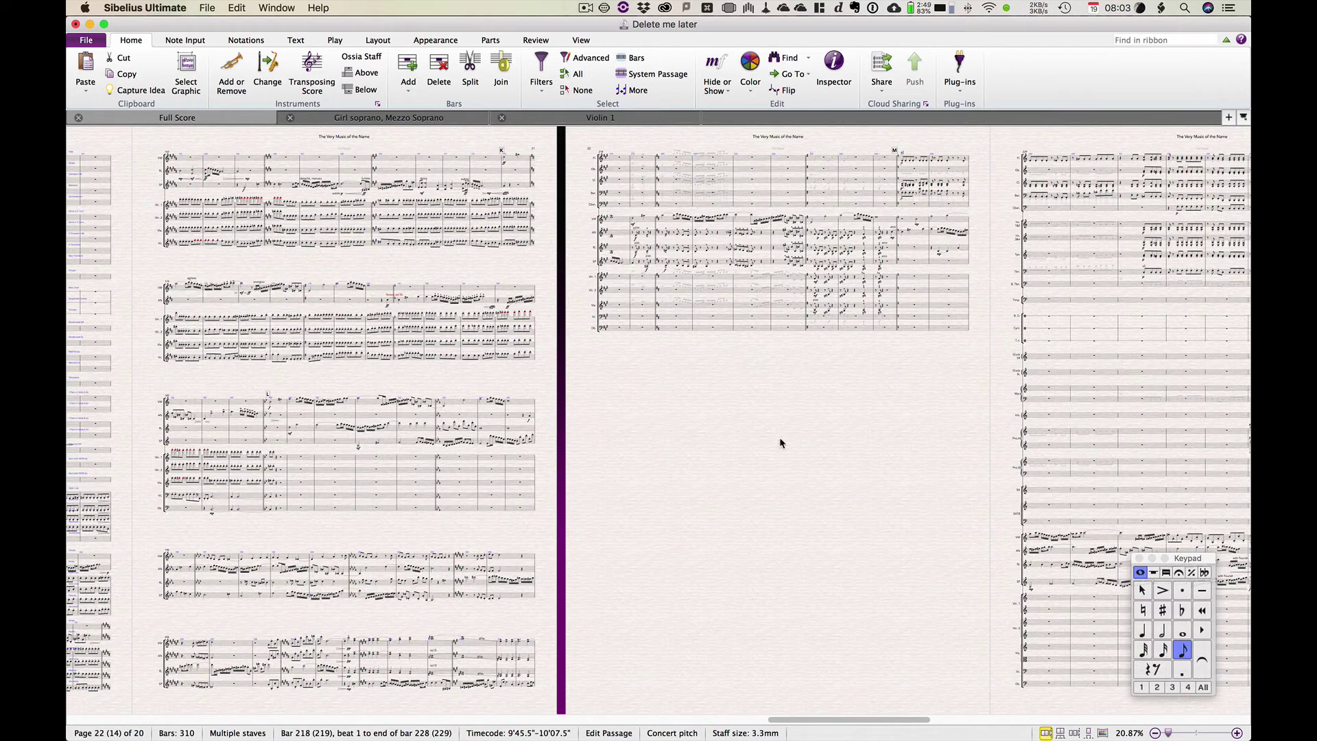
# Run Show Empty Staves on the shortened bars 218–228 system, then deselect.
pyautogui.hscroll(5, 780, 443)
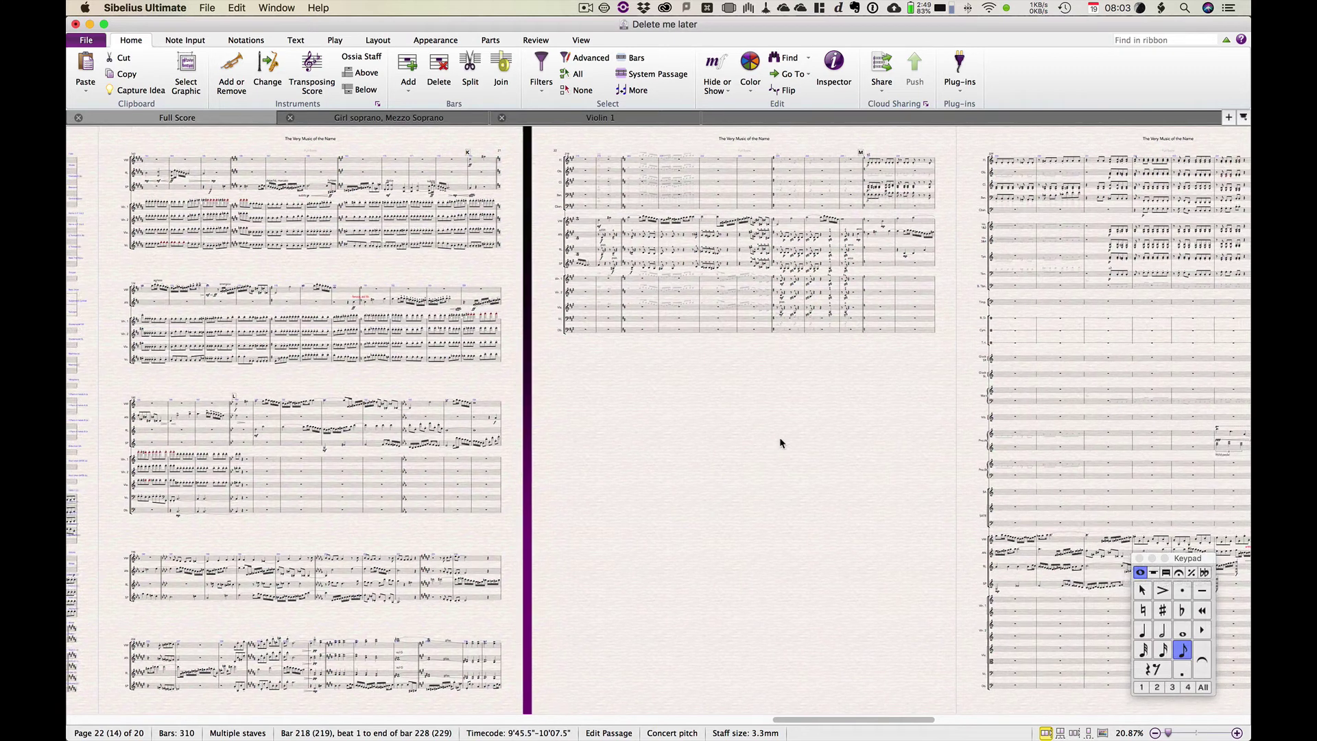
pyautogui.hscroll(3, 779, 443)
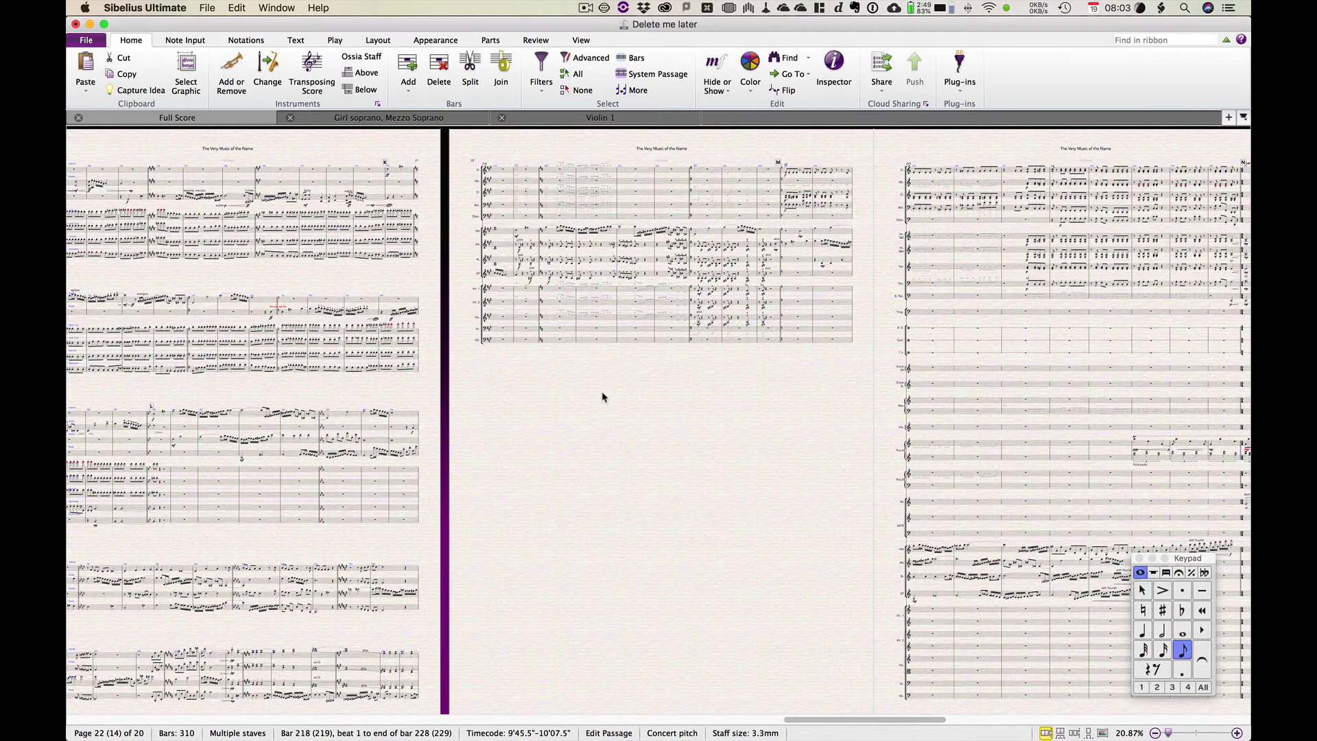
pyautogui.press('super+alt+shift+s')
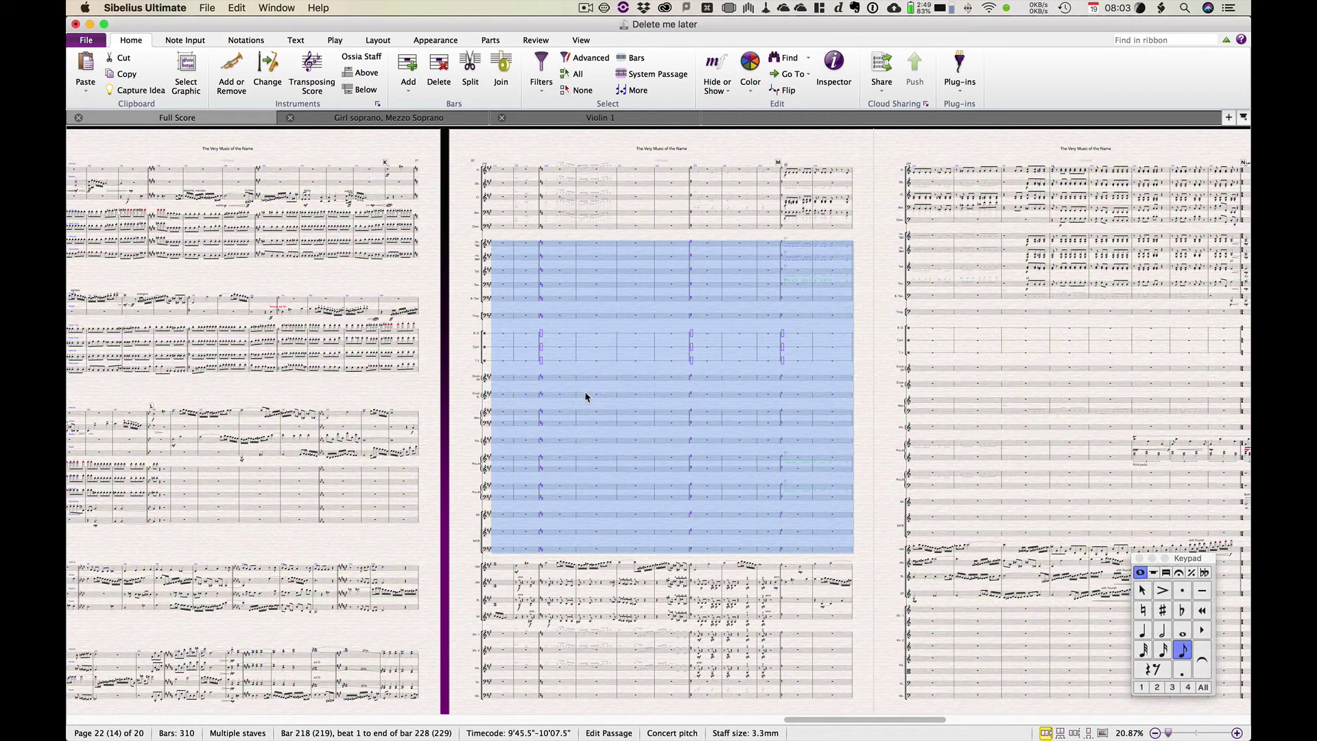
pyautogui.click(460, 367)
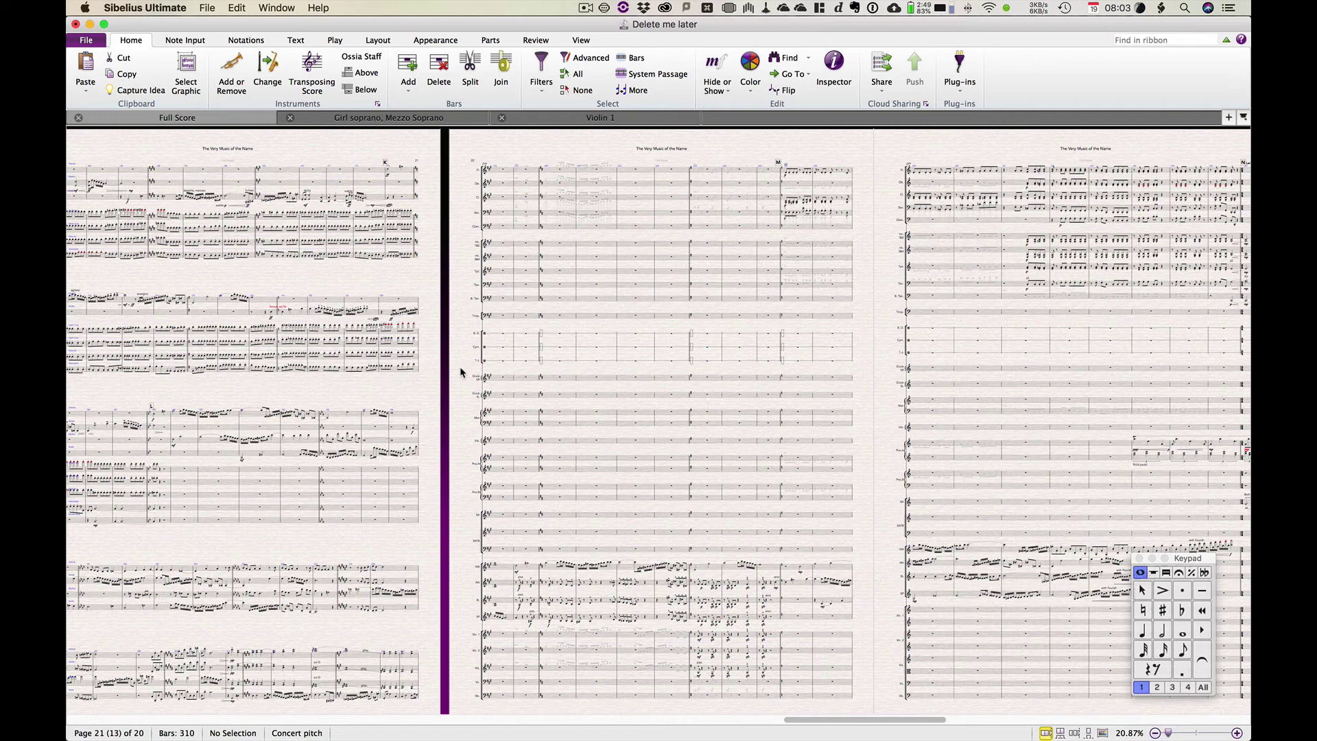
pyautogui.hscroll(3, 460, 366)
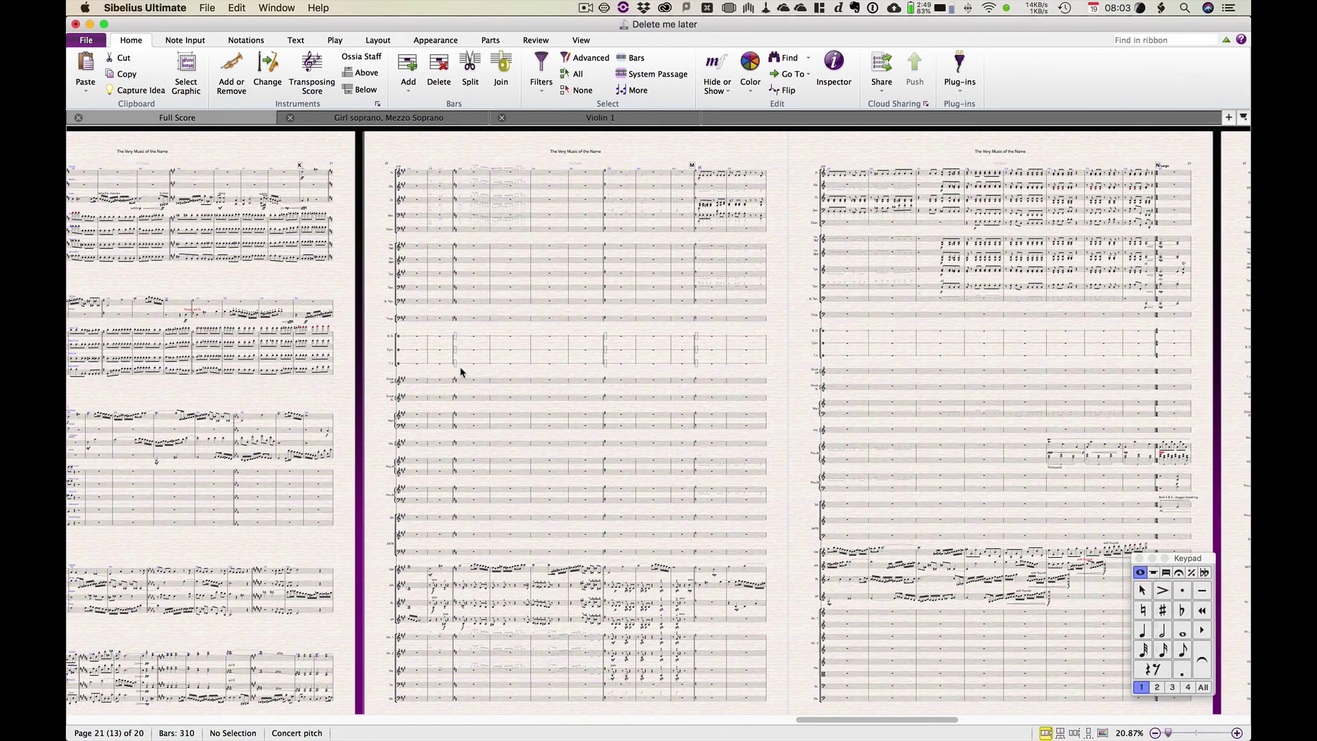
pyautogui.hscroll(-6, 460, 368)
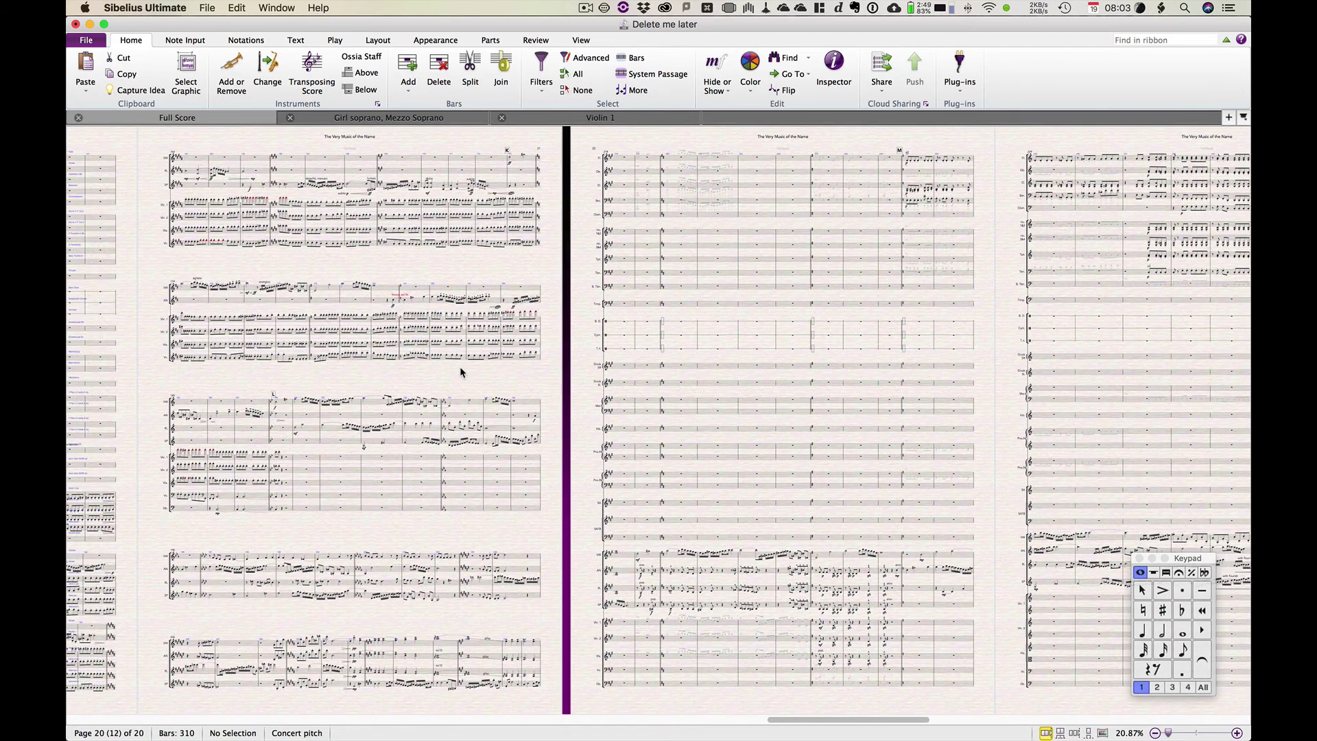
# Jump back to the opening page of the full score with Home.
pyautogui.press('Home')
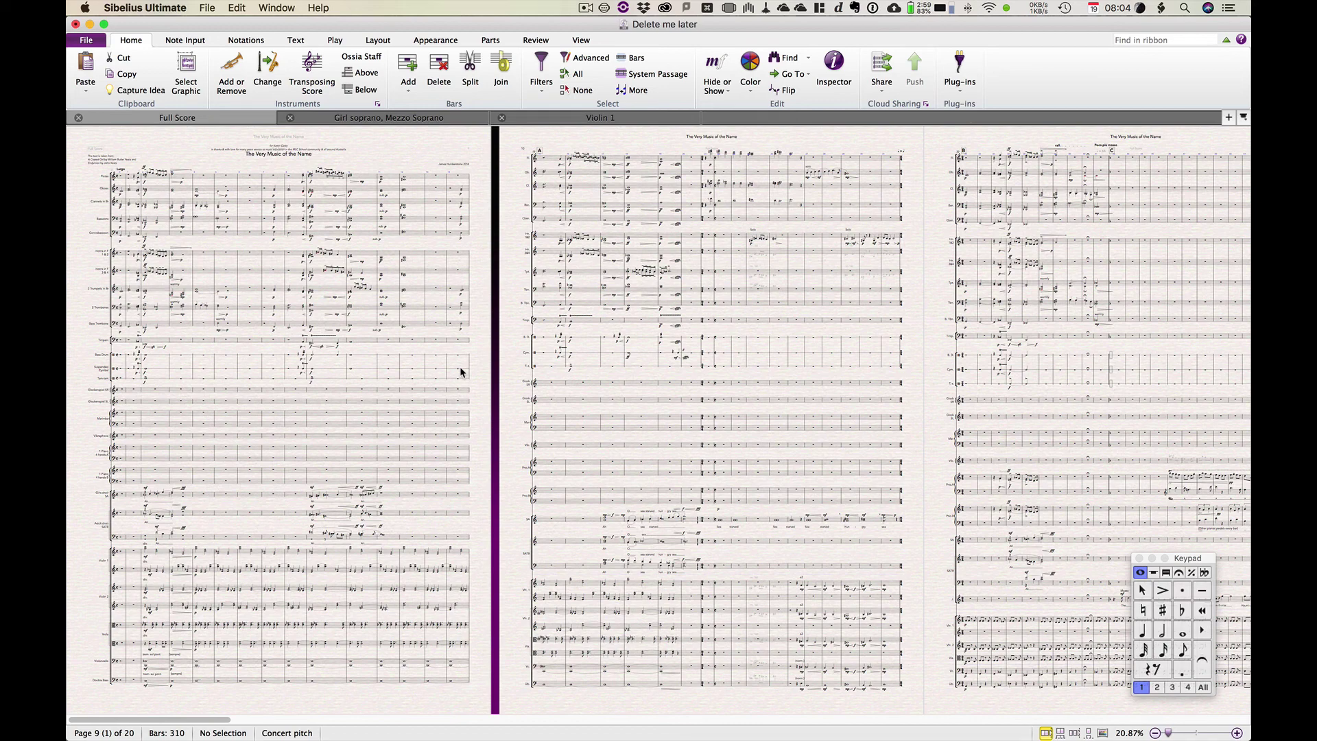
# Switch the ribbon to the Layout tab to reach the Hiding Staves group.
pyautogui.click(385, 42)
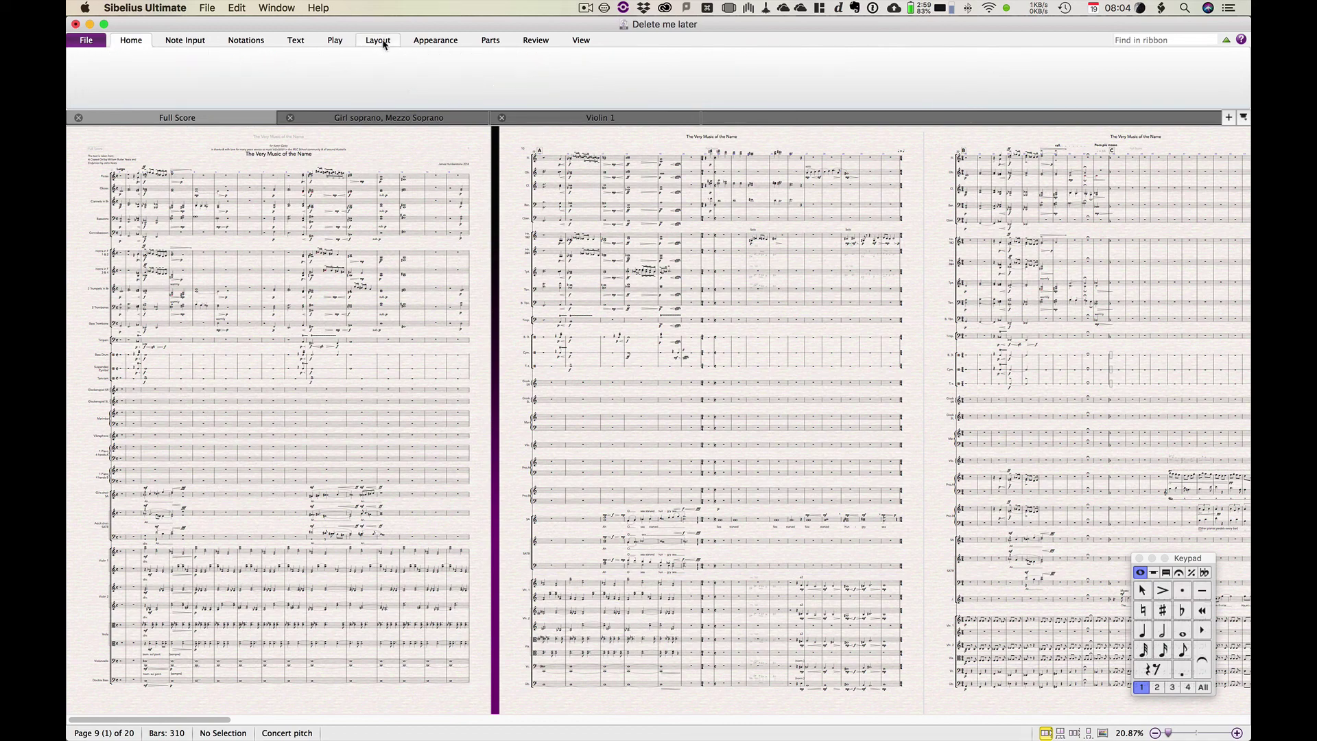